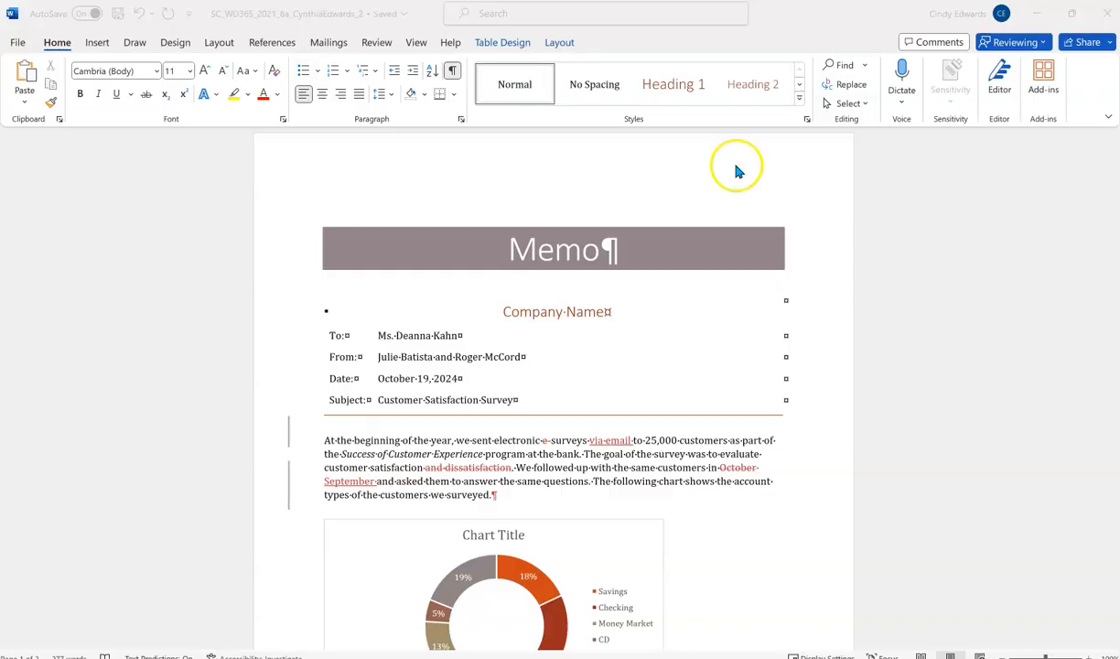
Start combining documents and choose the Desktop file beginning SC_WD365_2021_8a and ending in _2 as the original document.
click(382, 44)
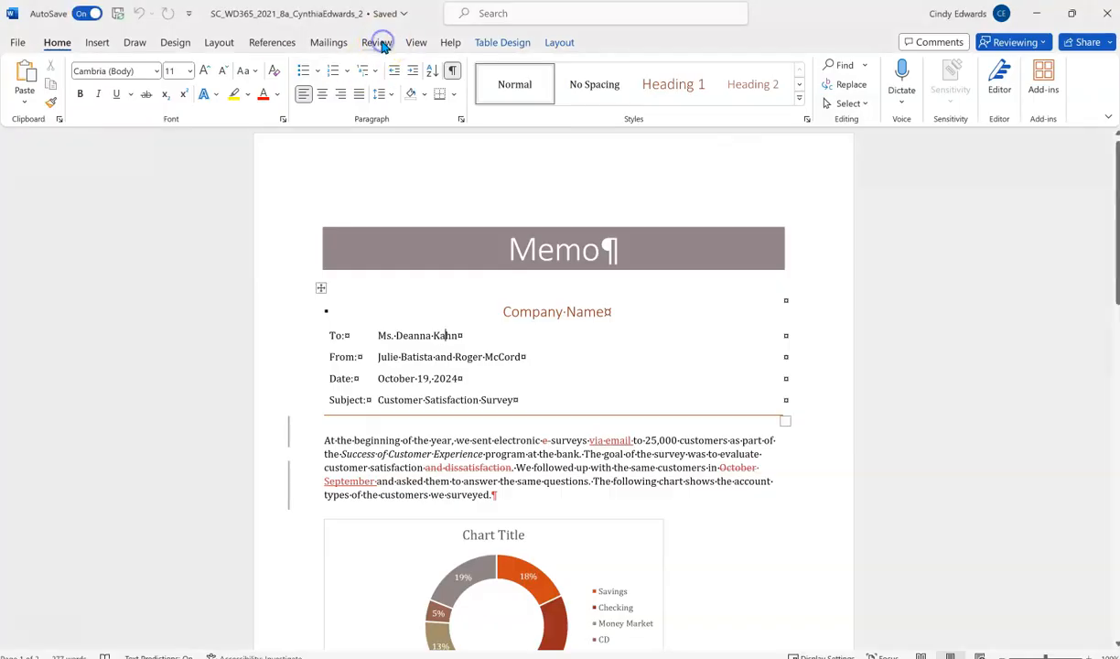
click(377, 43)
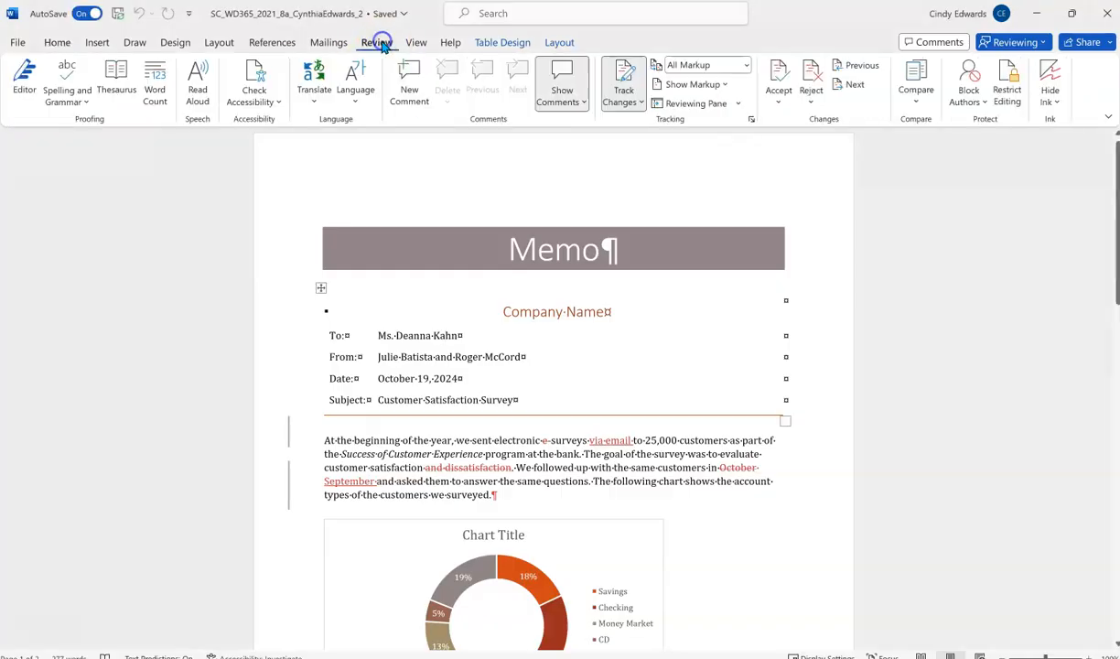
click(916, 98)
click(920, 179)
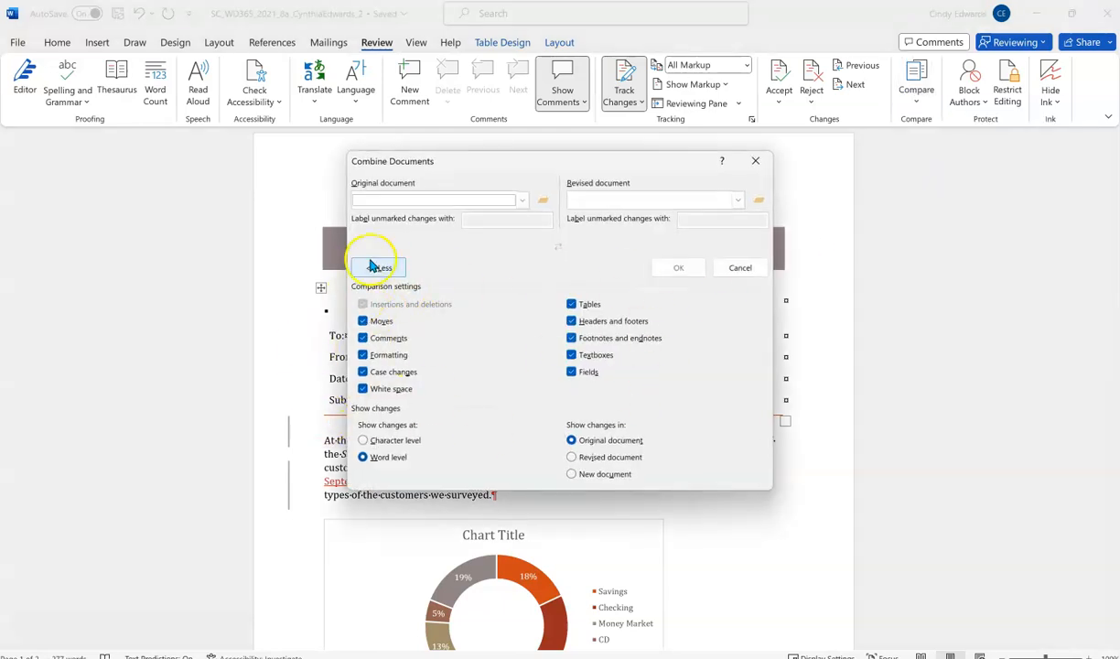
click(522, 205)
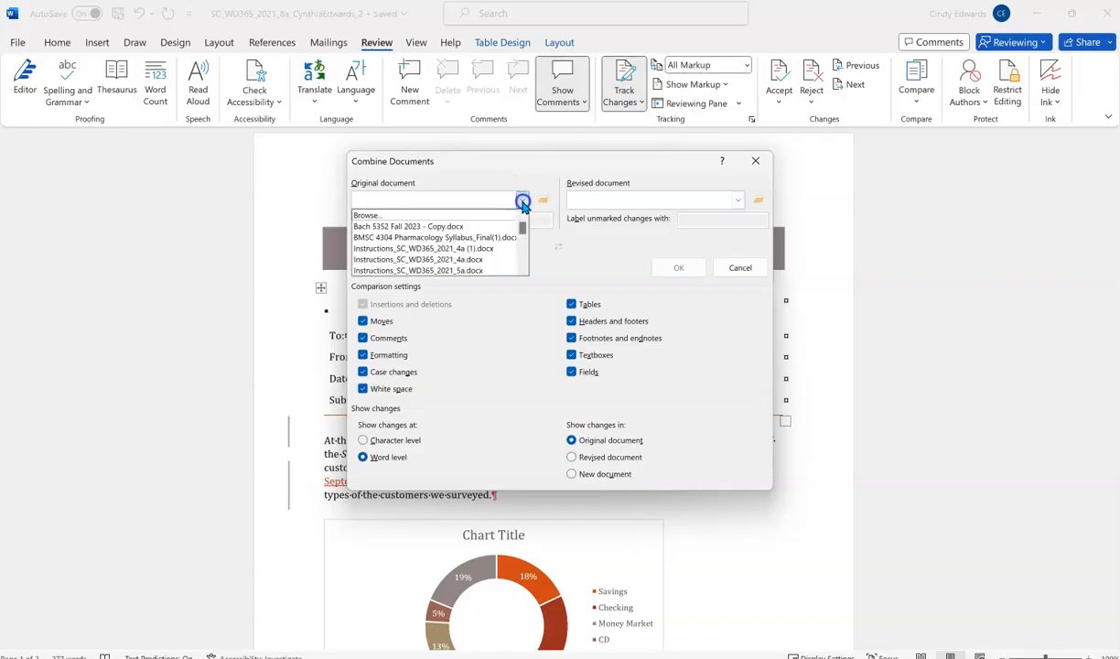
click(424, 216)
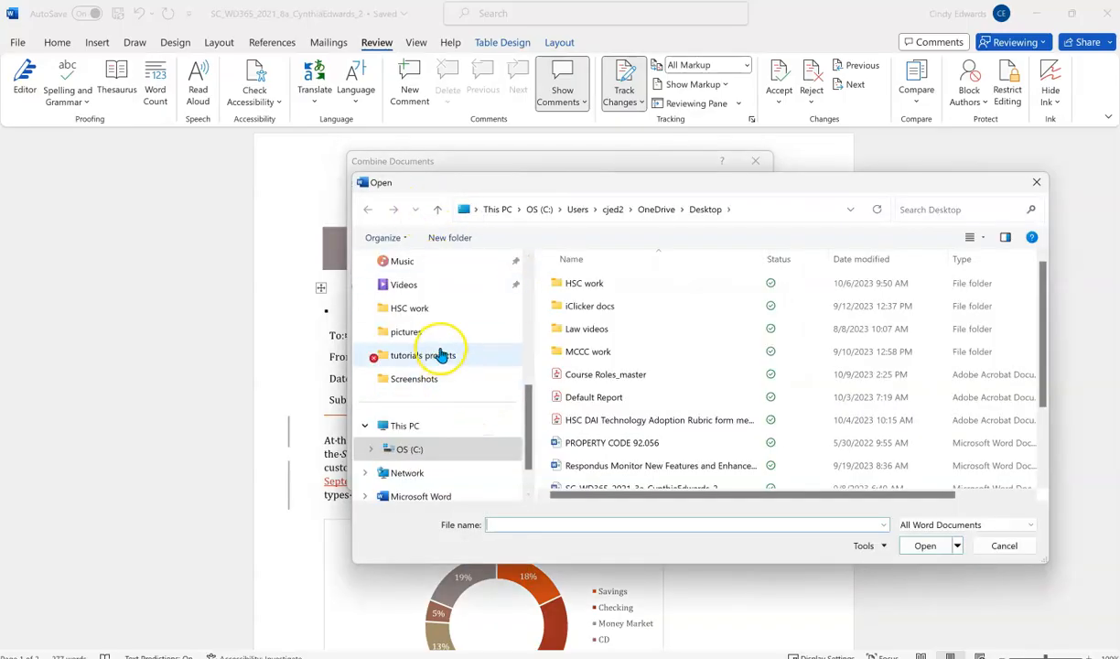
scroll(453, 367, down, 2)
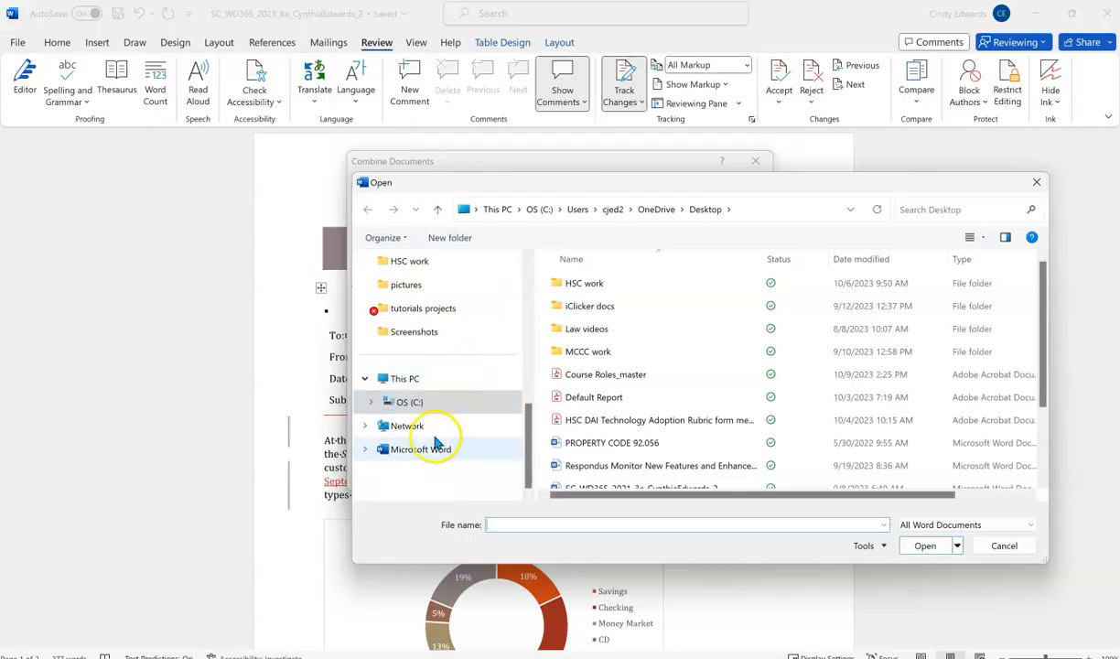
scroll(437, 440, up, 3)
click(407, 286)
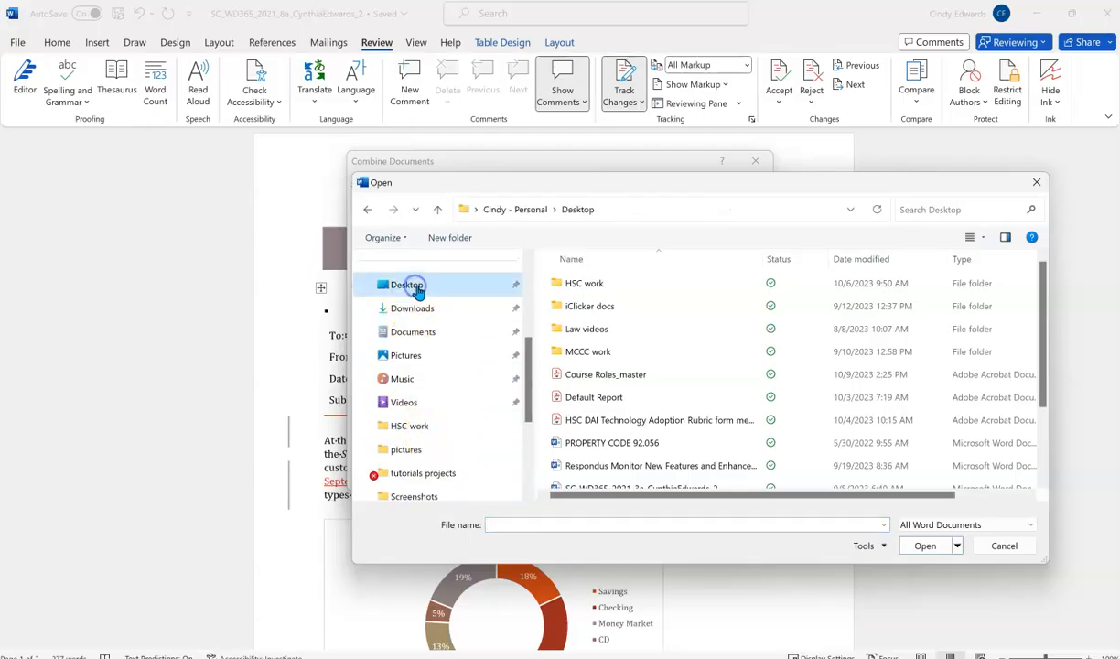
scroll(648, 312, down, 2)
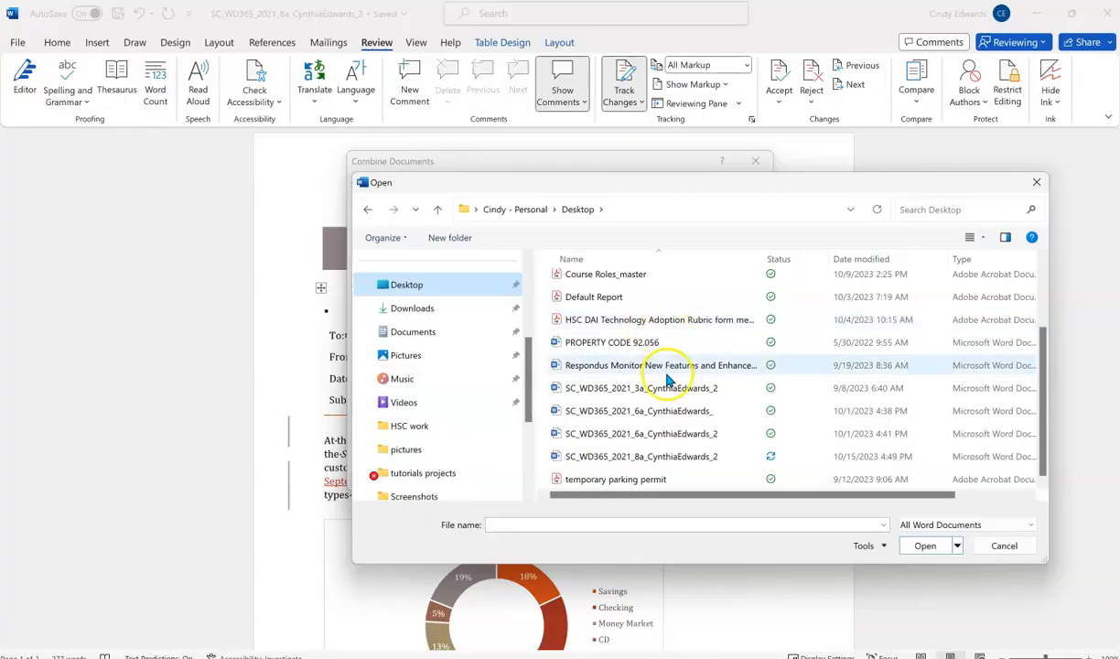
click(685, 456)
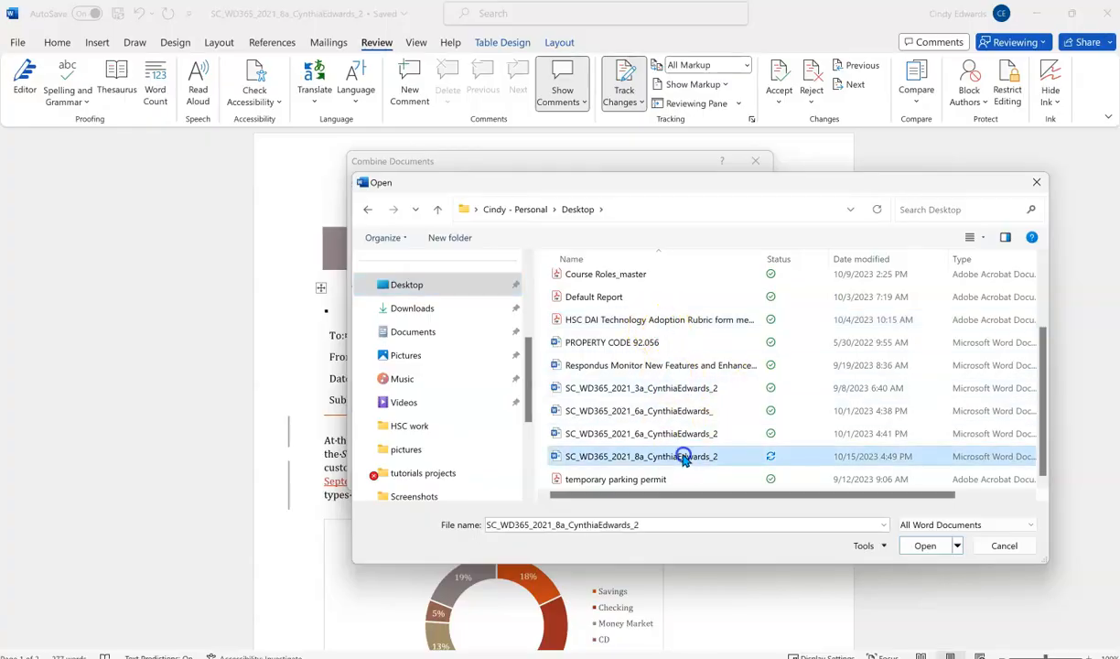
click(923, 546)
Choose Support_WD365_2021_8a_DK (2) from Downloads as the revised document and combine the changes into the original document.
click(737, 201)
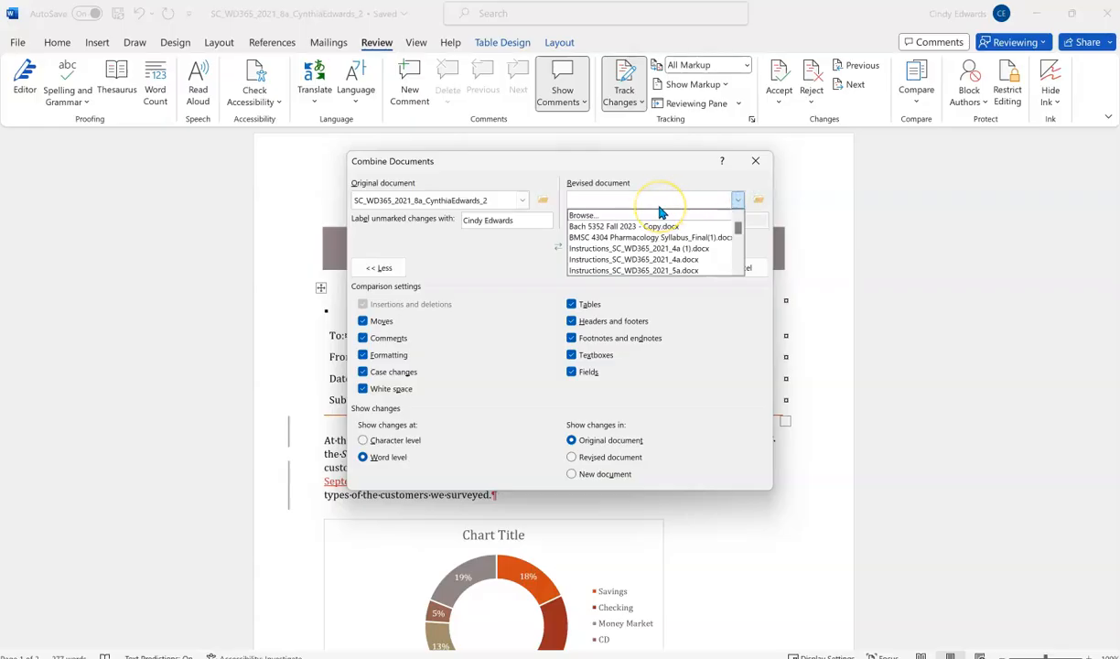
click(582, 215)
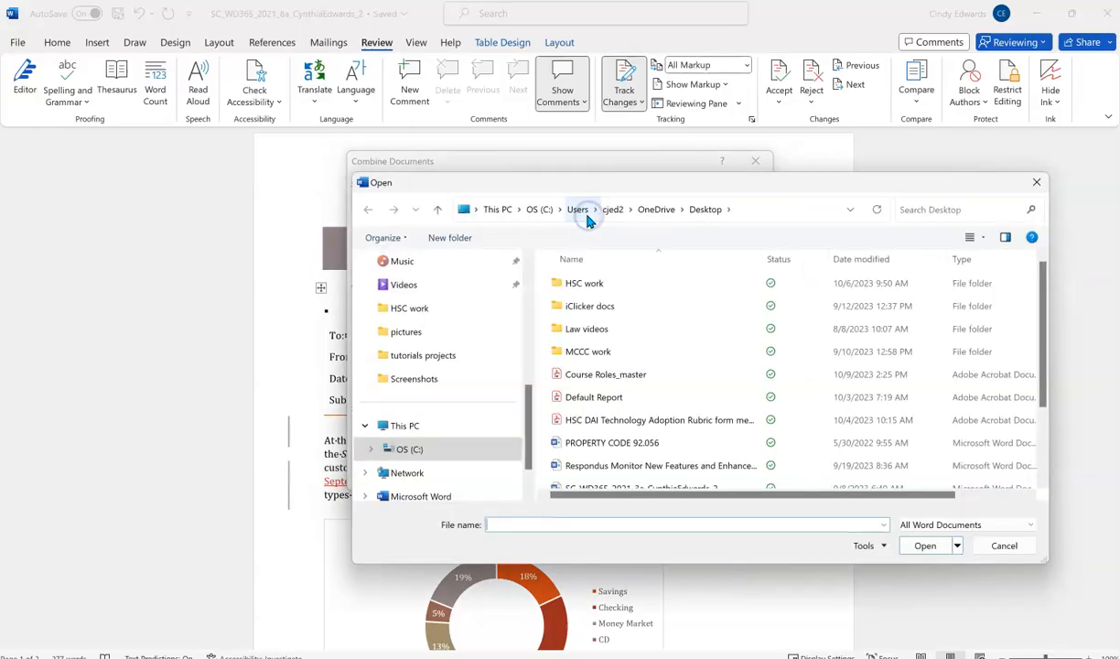
scroll(419, 367, down, 1)
scroll(418, 366, up, 3)
click(412, 308)
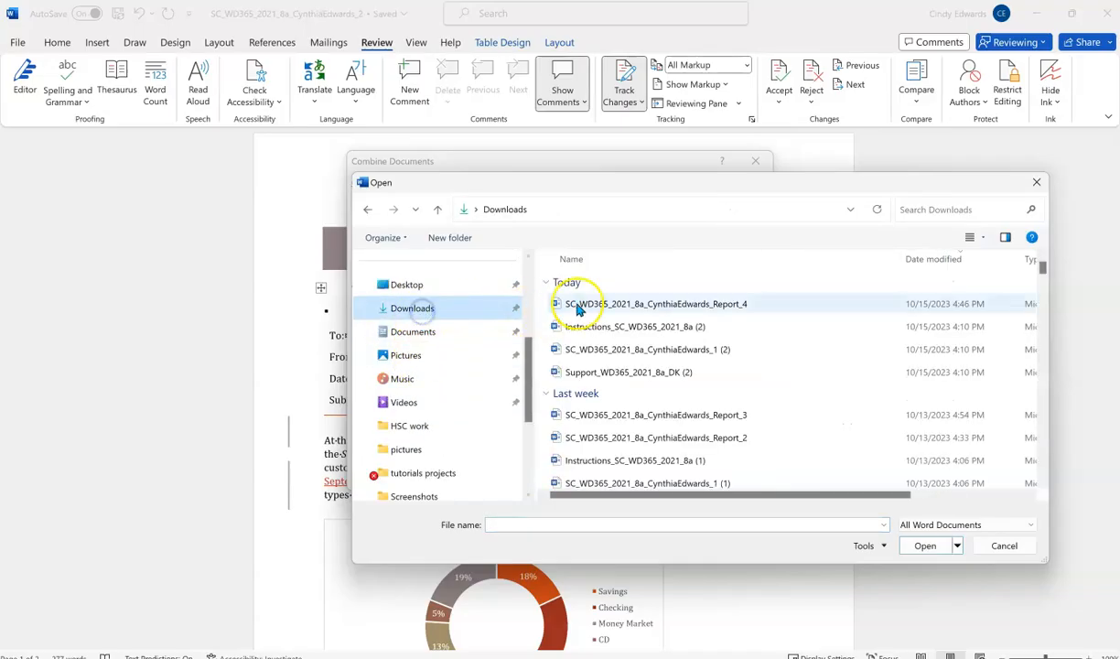
click(644, 374)
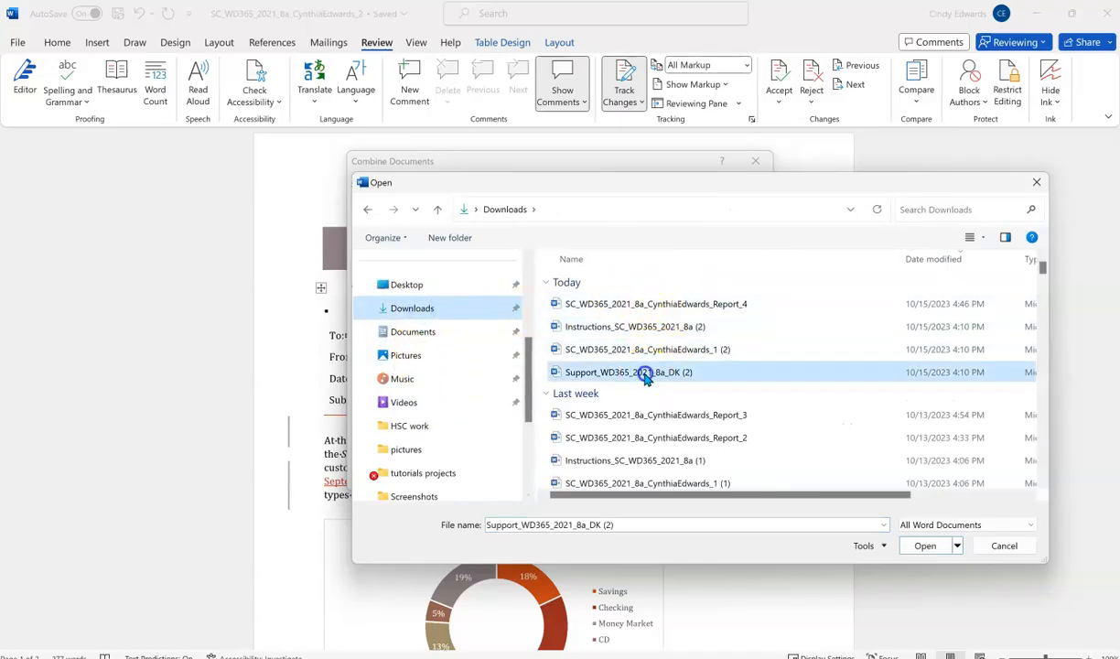
click(927, 545)
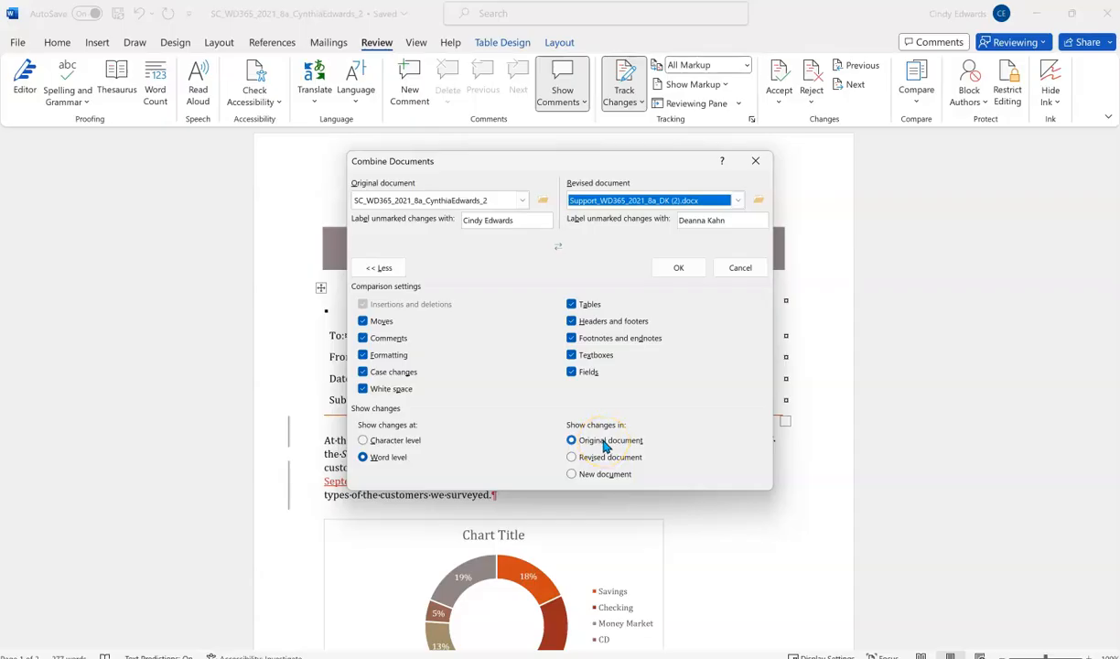
click(677, 268)
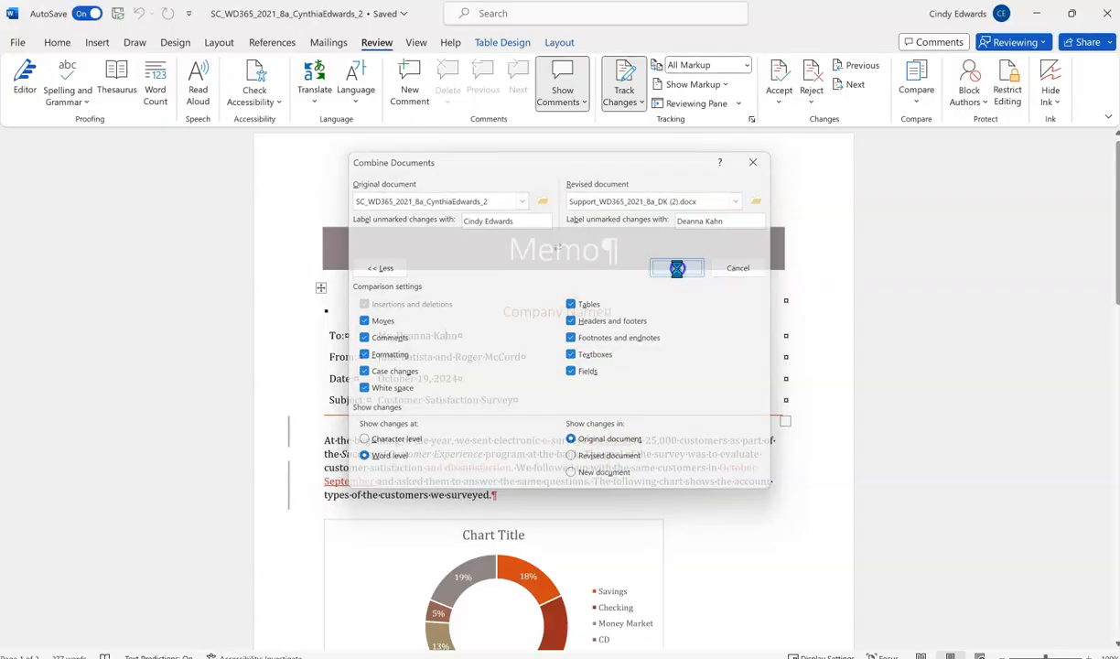
click(608, 374)
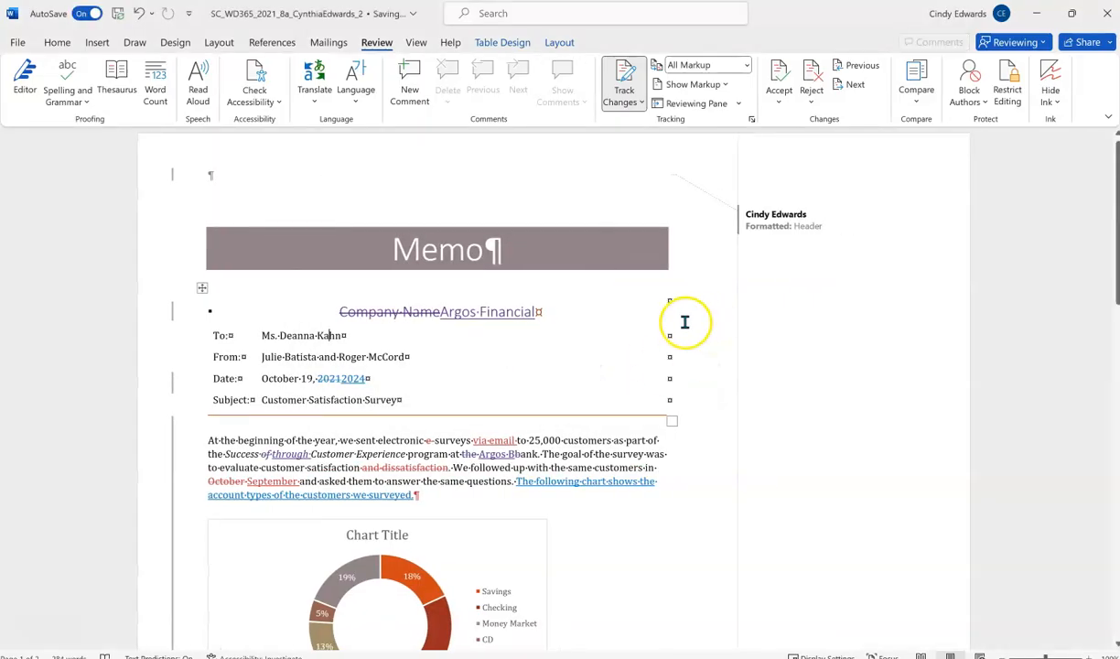
Turn off Track Changes and accept both the deletion of "Company Name" and the insertion of "Argos Financial" in the memo heading.
click(623, 78)
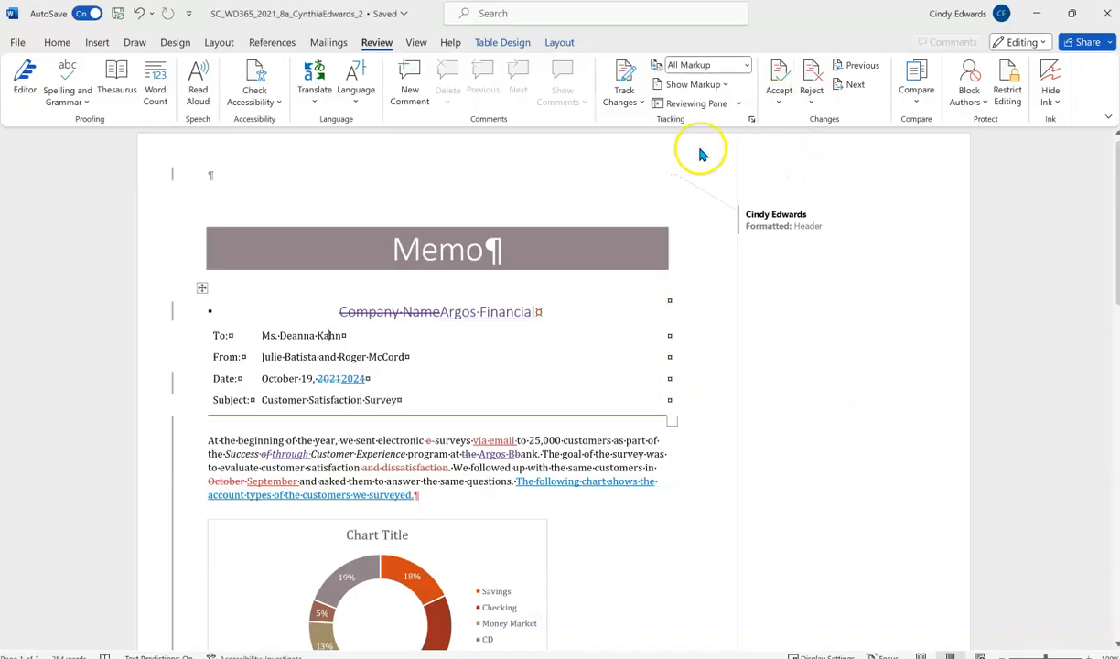
click(501, 311)
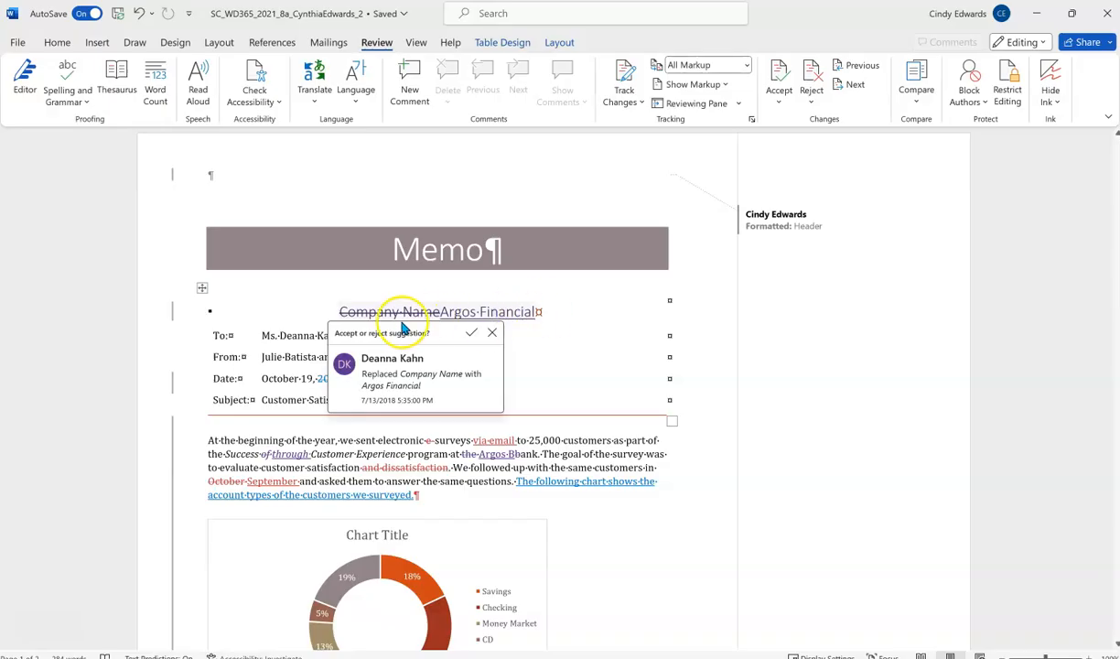
click(383, 311)
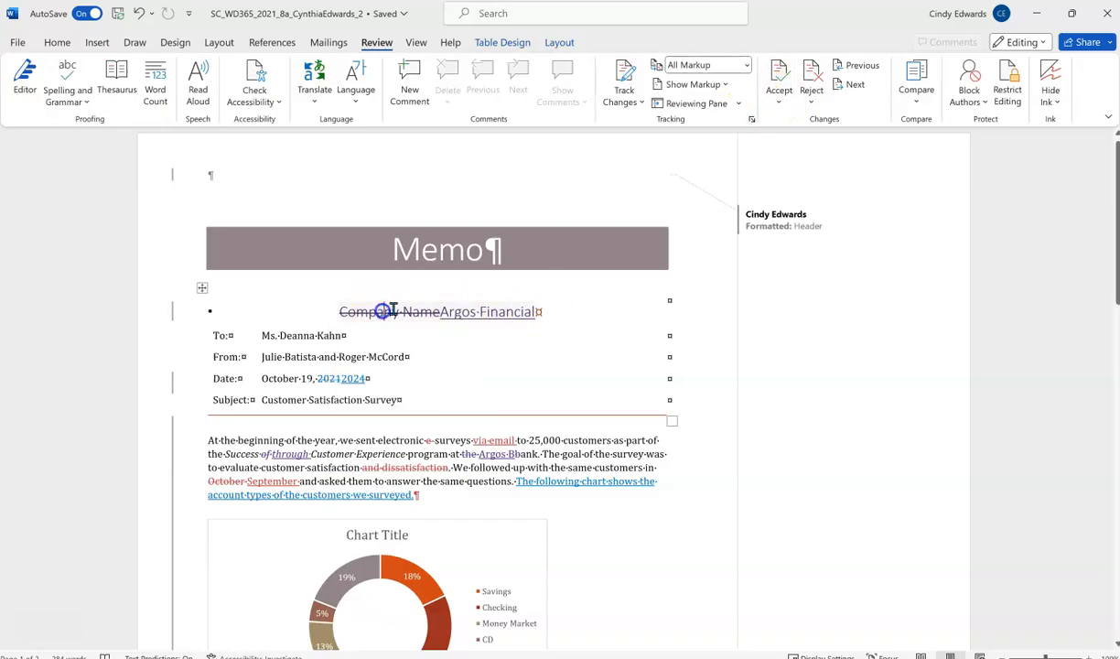
click(779, 100)
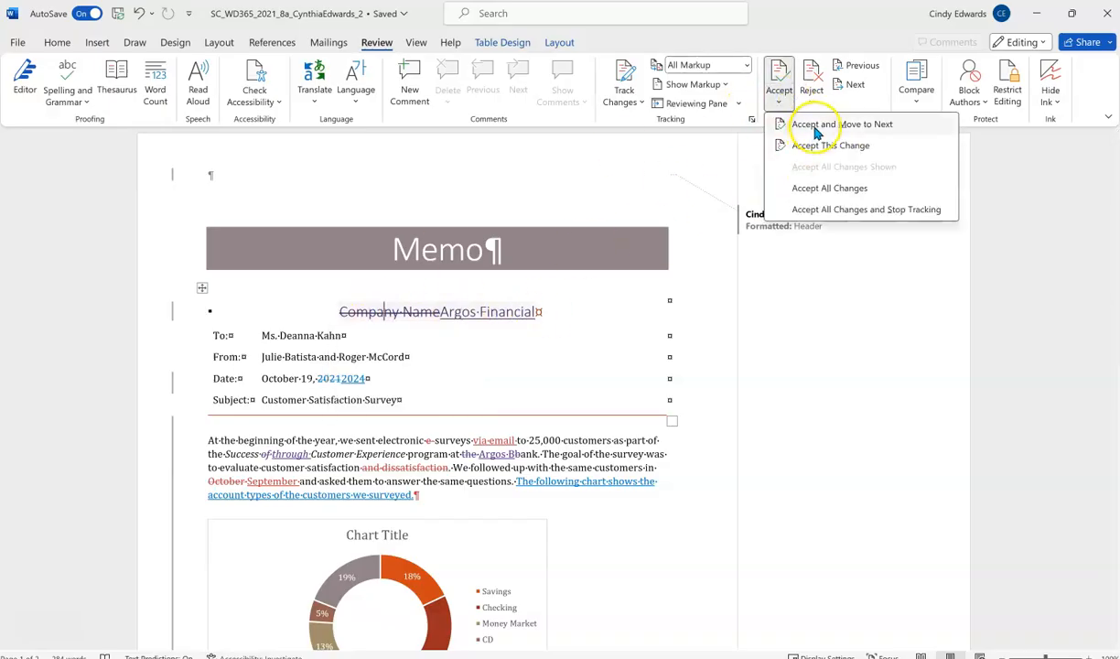
click(816, 144)
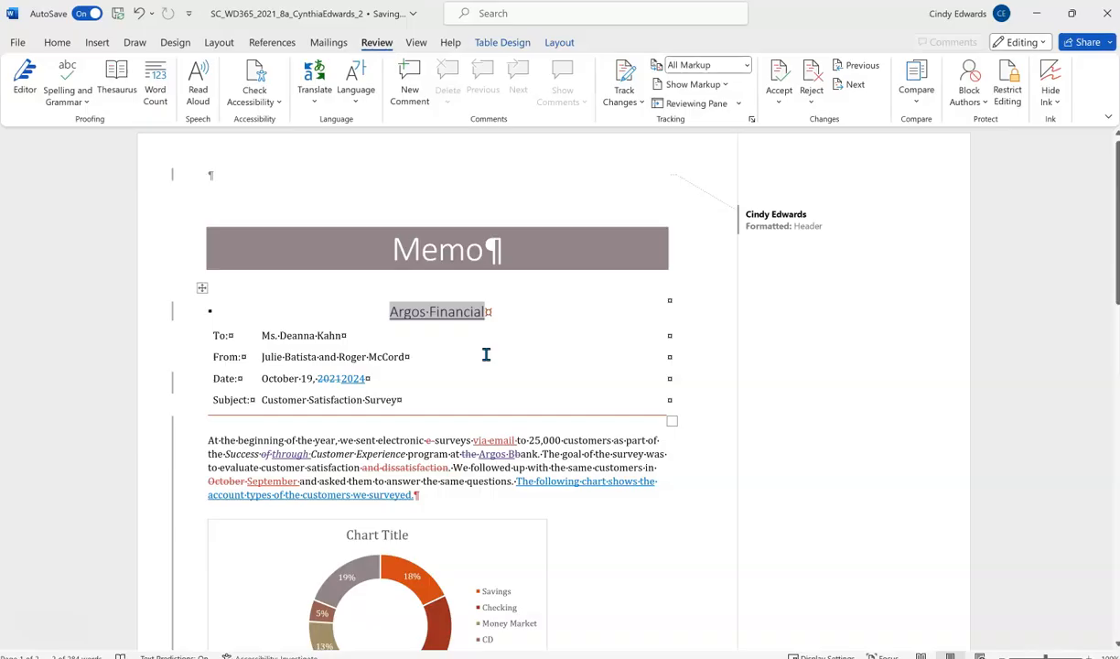
click(780, 99)
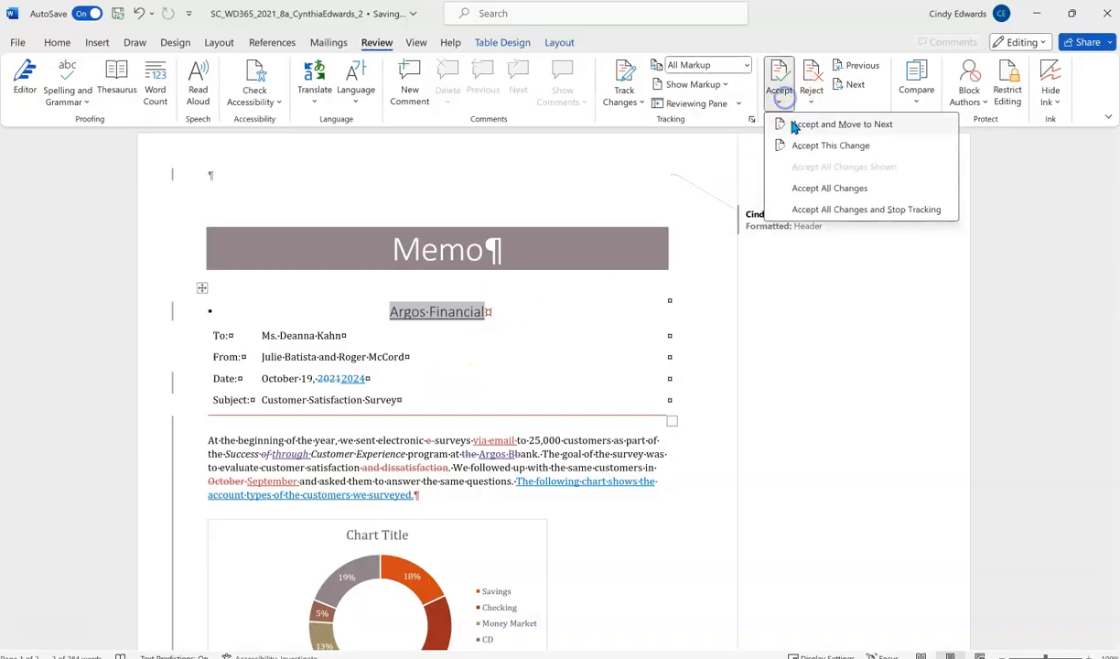
click(841, 125)
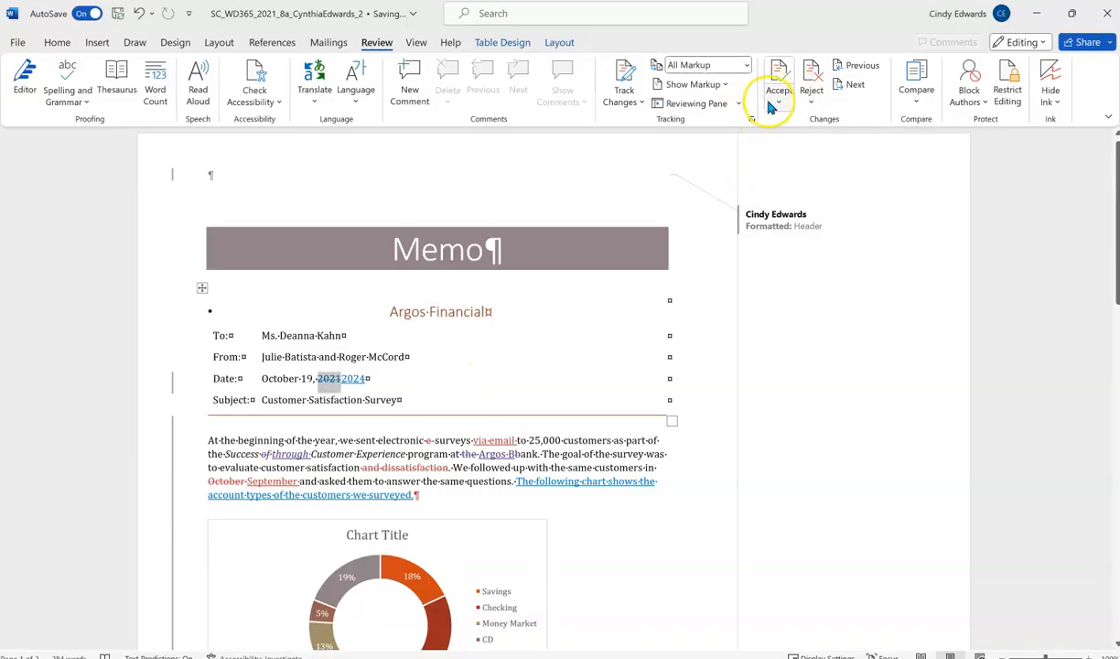
Accept the tracked year change to 2024 in the memo date and the deletion of "e-" before "surveys" in the first paragraph.
click(771, 107)
click(789, 124)
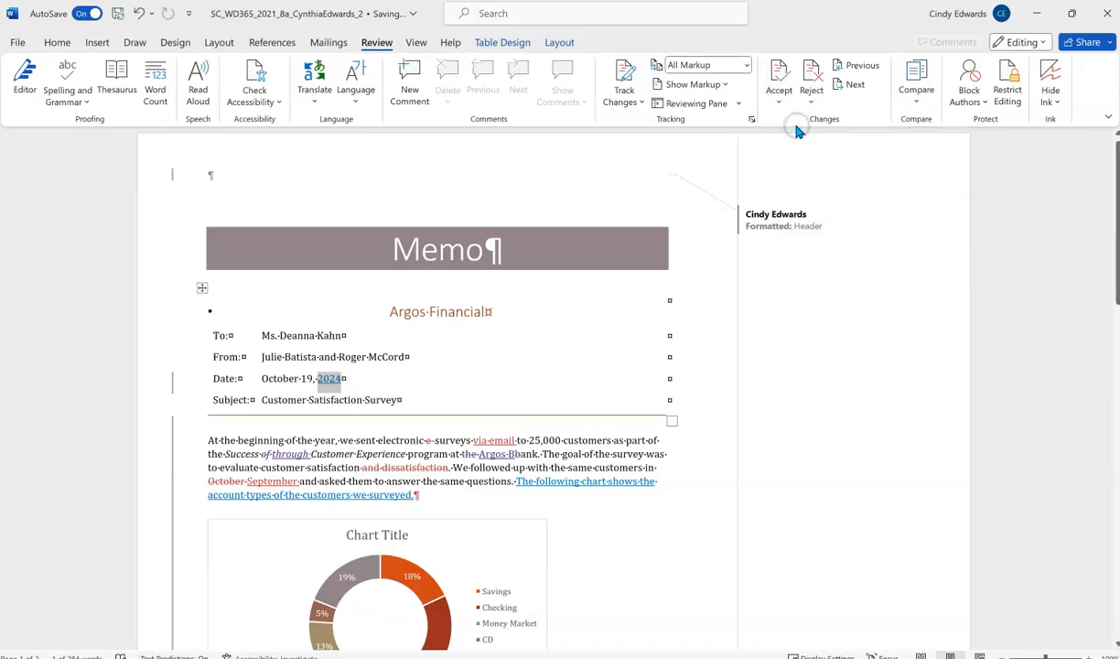
click(779, 100)
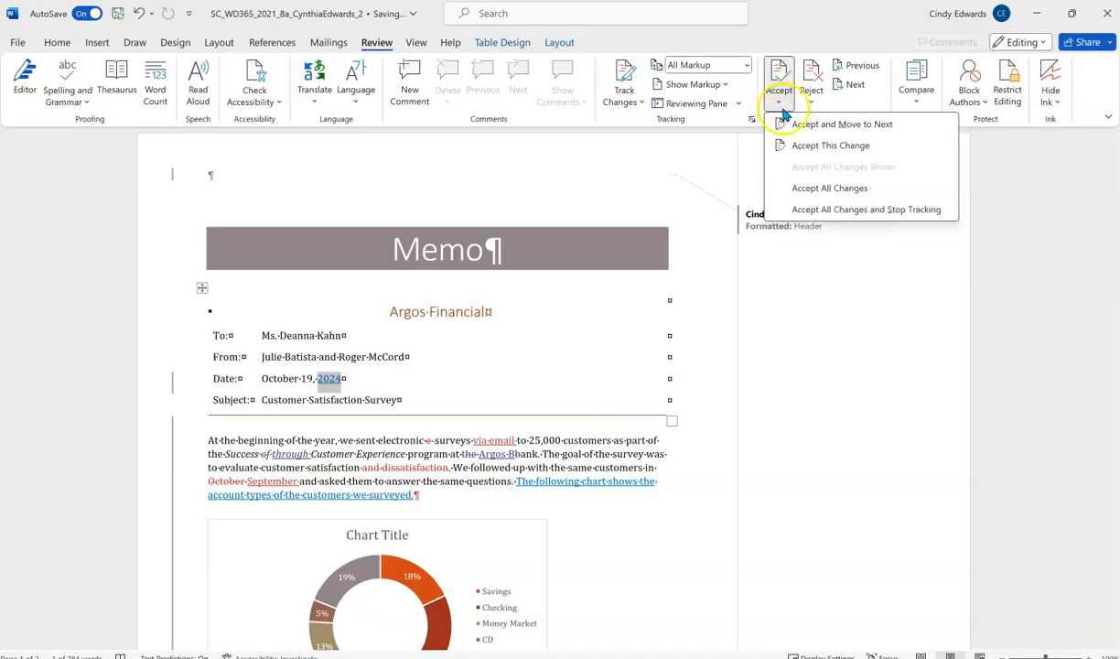
click(794, 125)
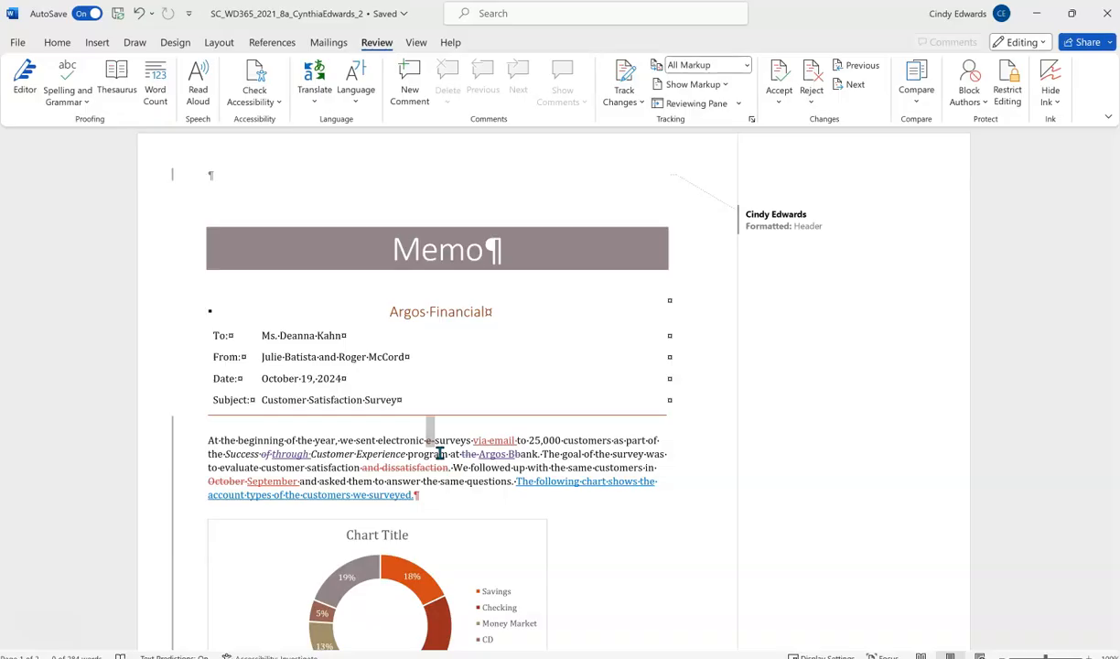
click(779, 99)
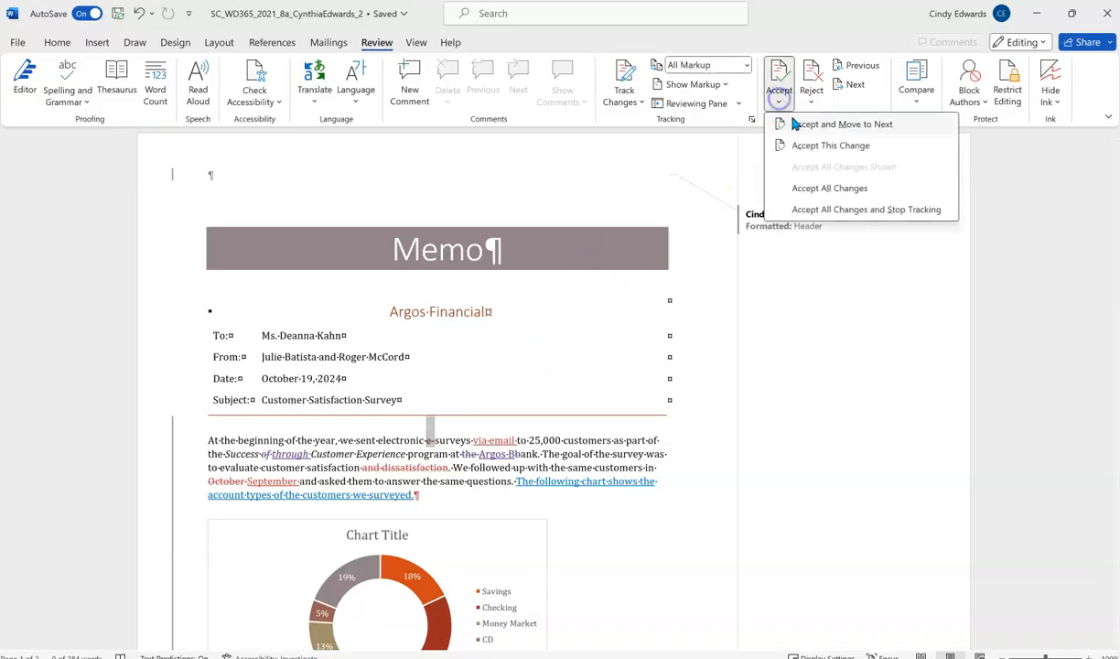
click(796, 124)
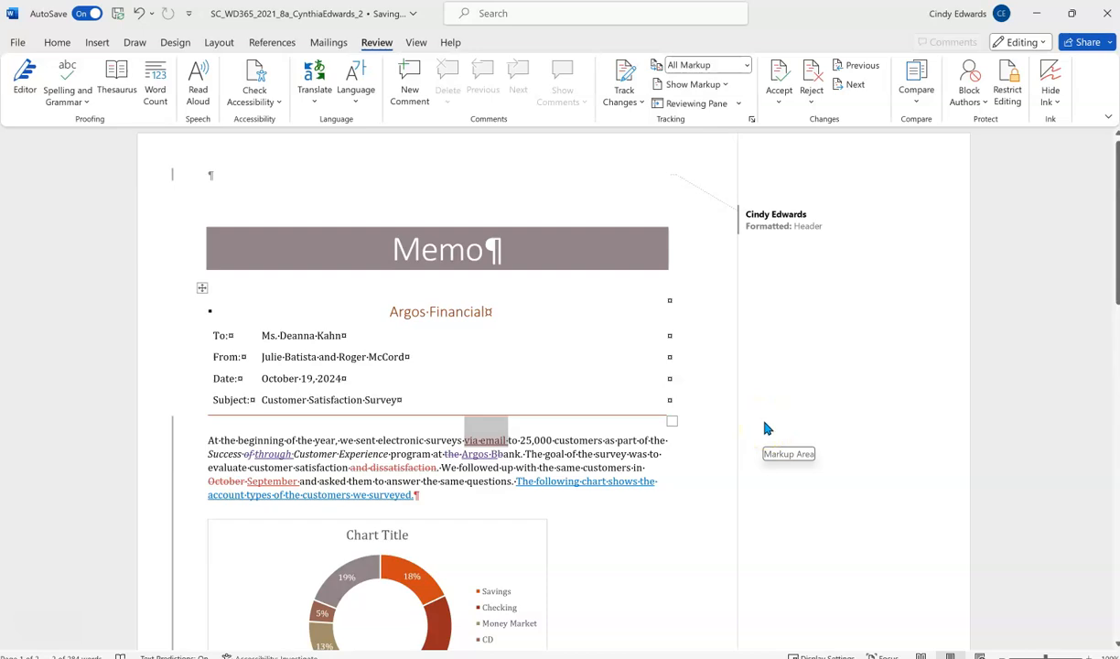
Reject the insertion of "via email" in the first paragraph, and accept all remaining tracked changes in the document.
click(815, 99)
click(825, 121)
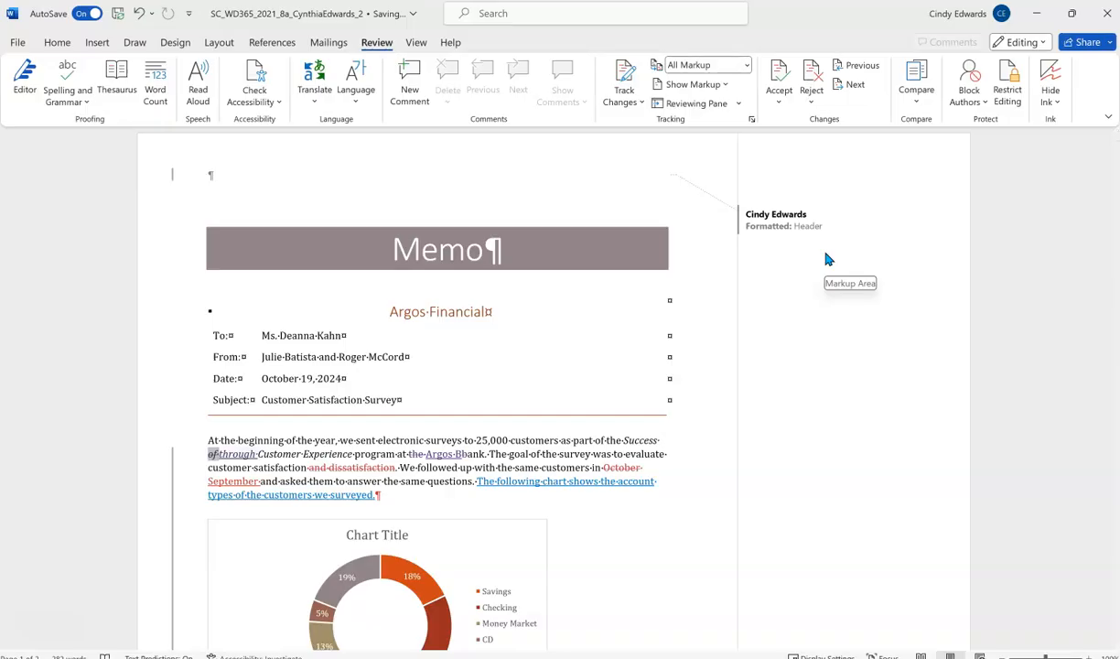
click(779, 100)
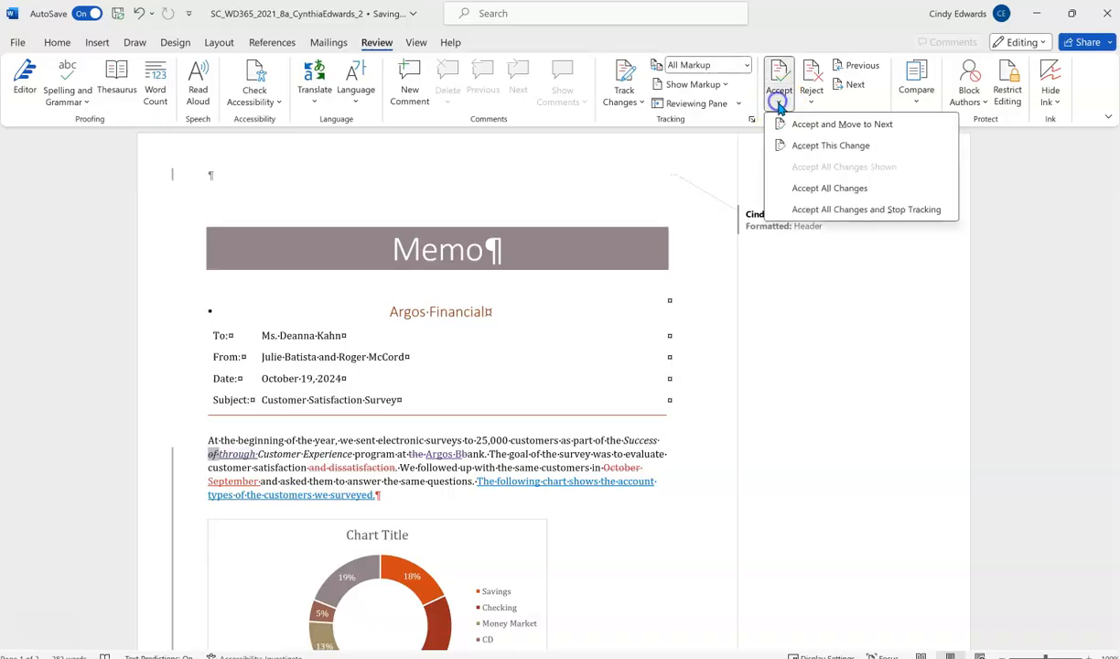
click(829, 187)
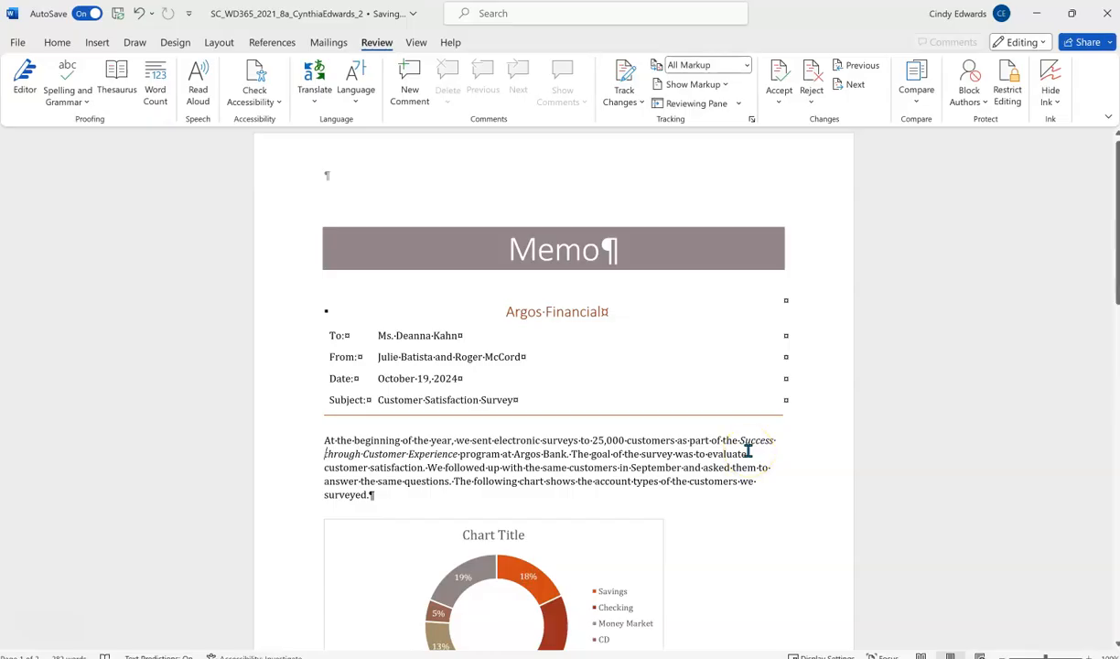
Change the doughnut chart's title to "Account Types" and deselect the chart.
scroll(632, 467, down, 3)
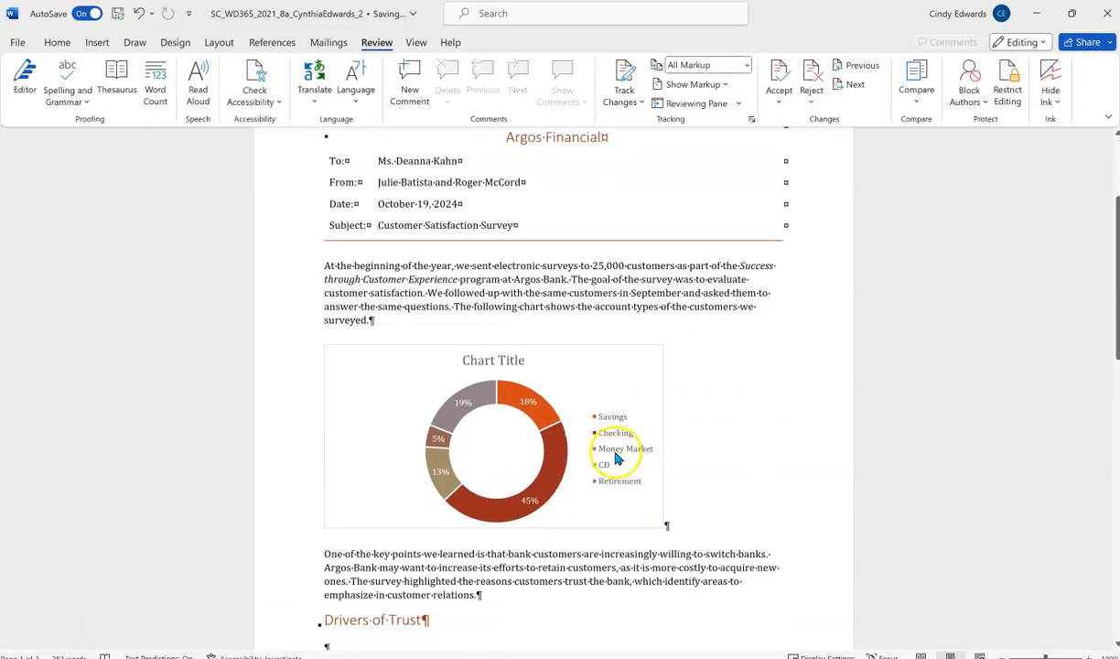
click(509, 358)
text(Account Types)
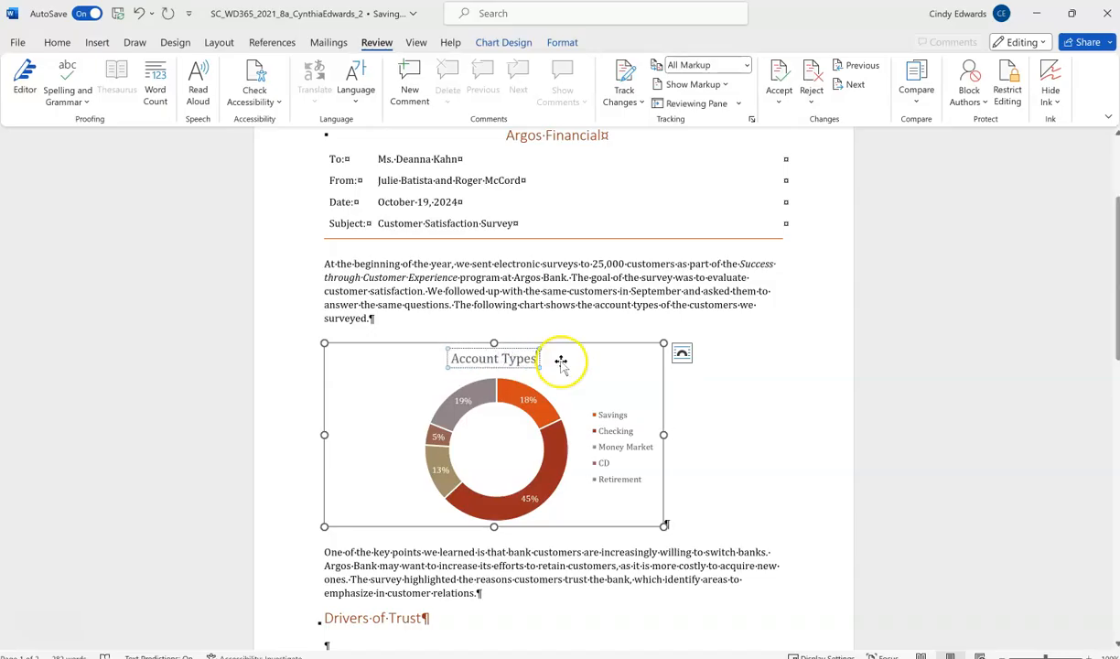
click(952, 370)
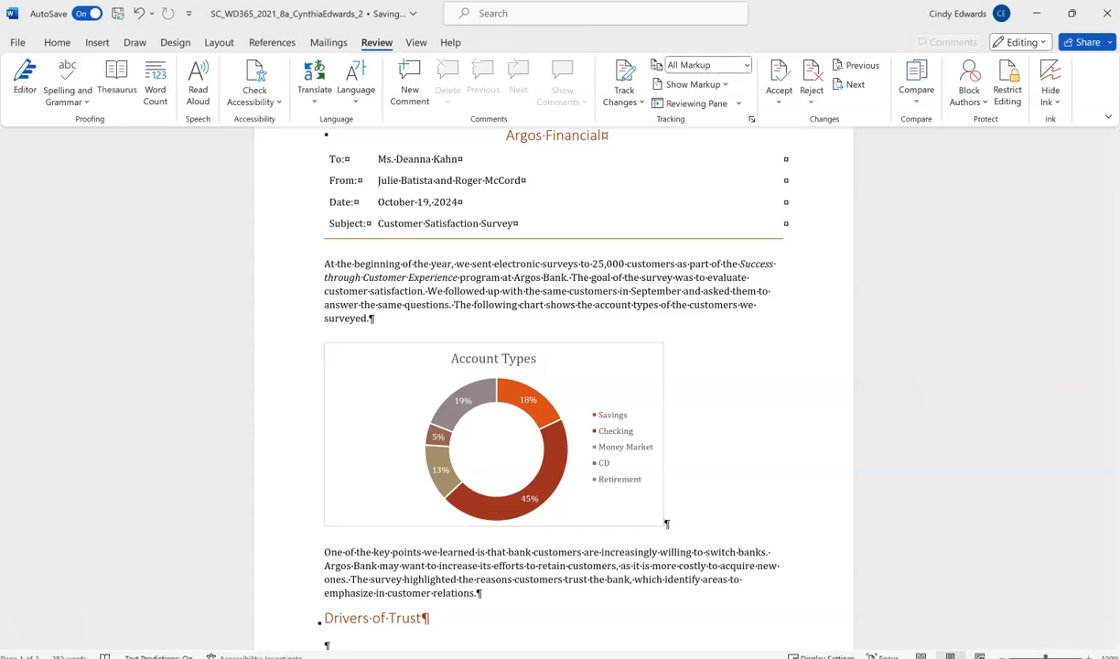
scroll(343, 567, down, 4)
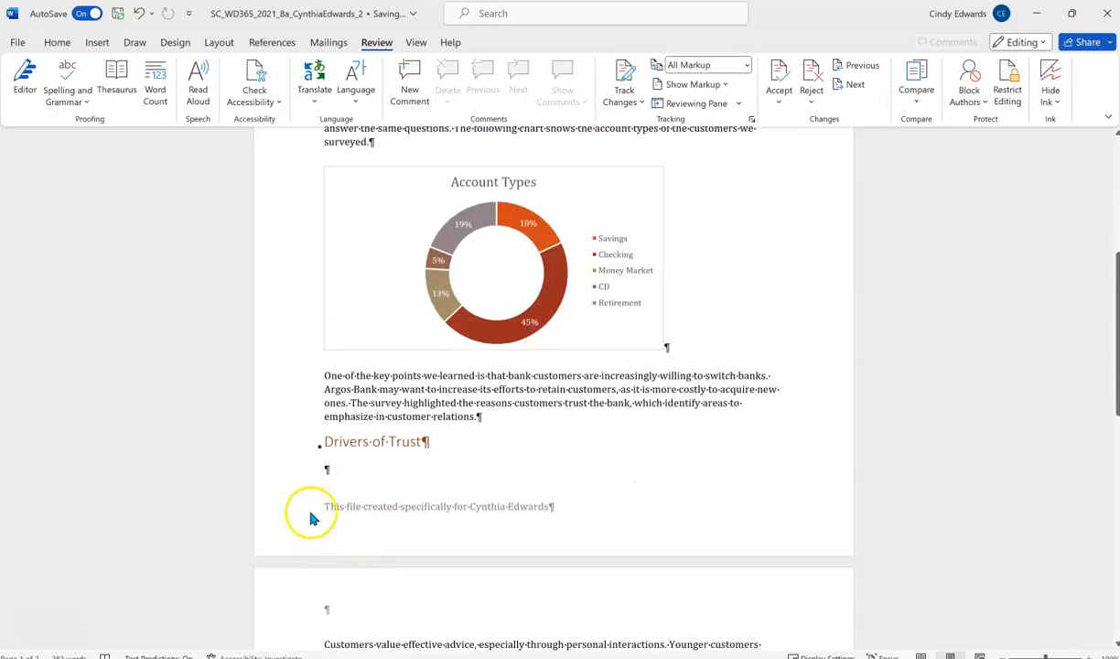
Open the Support_WD365_2021_8a_Trust (2) workbook in Excel and copy the range A2:C10 from the Drivers of Trust sheet.
click(321, 469)
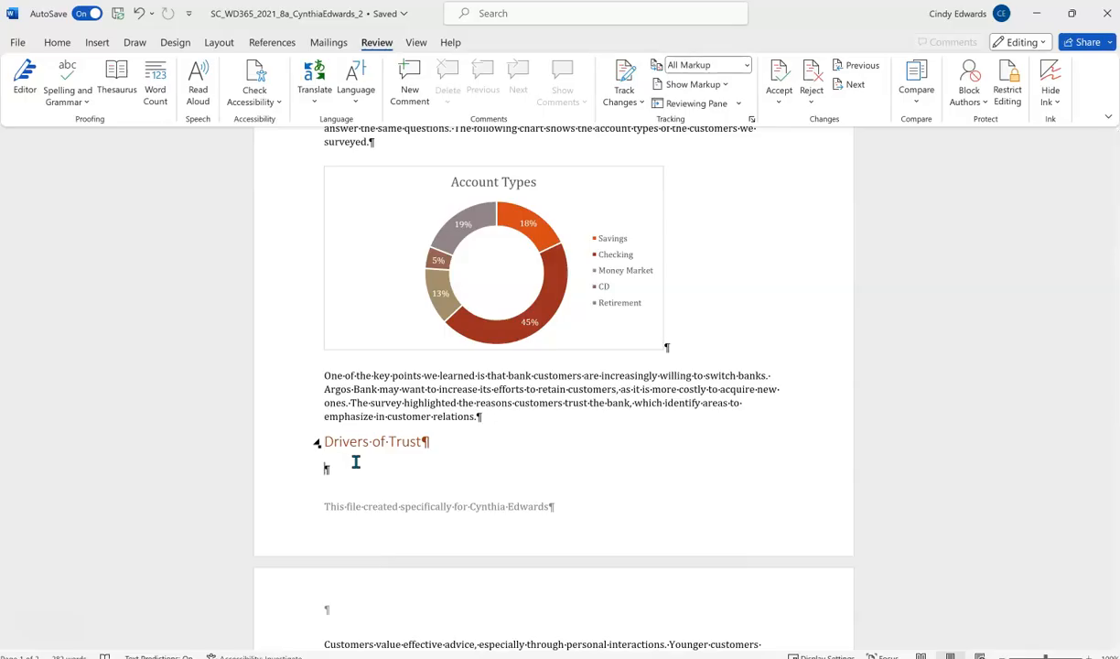
click(490, 658)
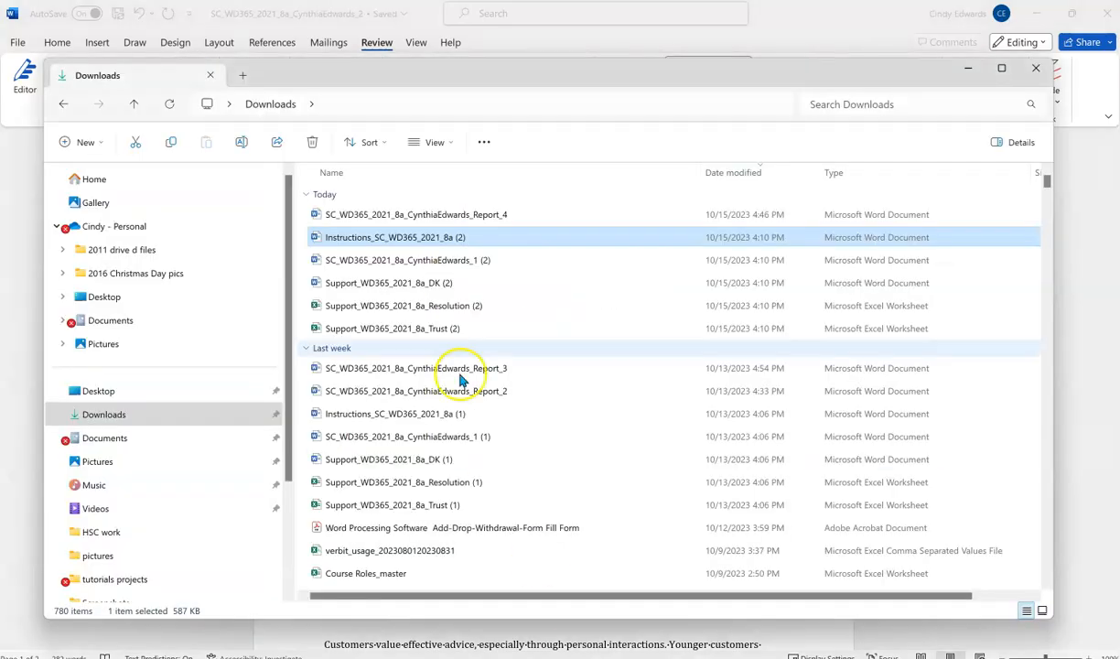
double_click(413, 330)
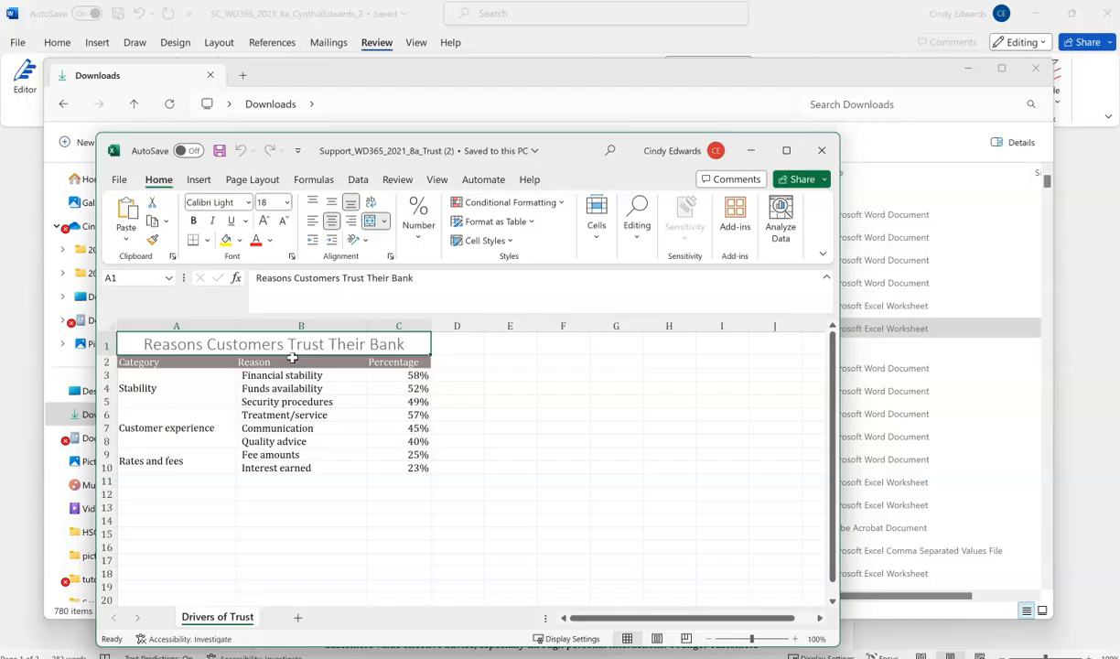
drag(180, 365, 396, 463)
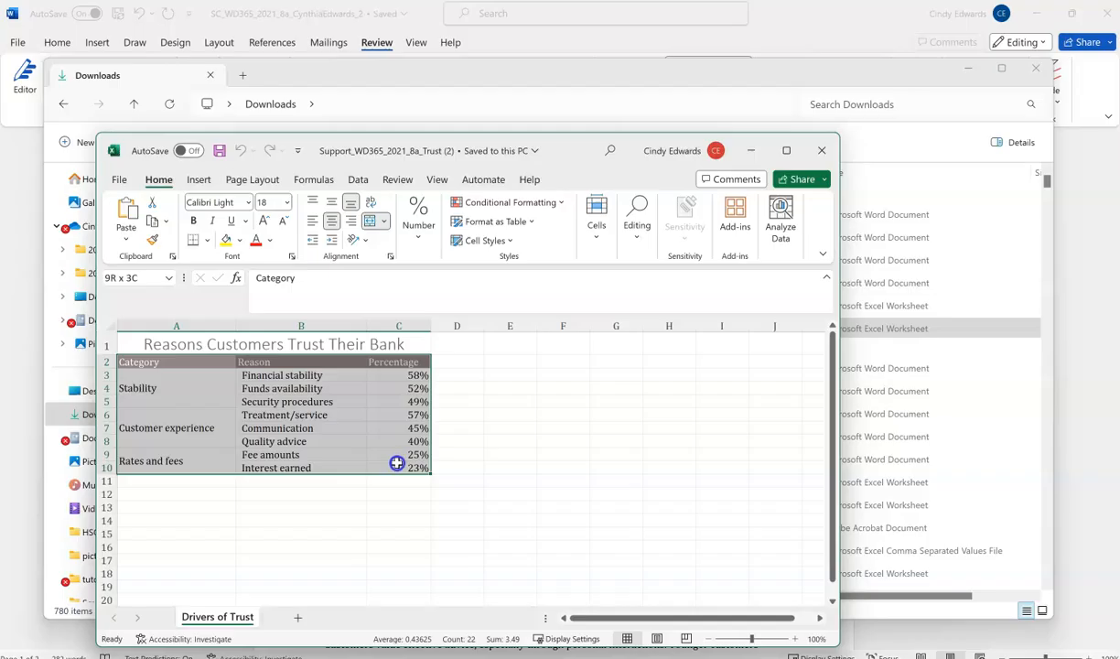
key(ctrl+c)
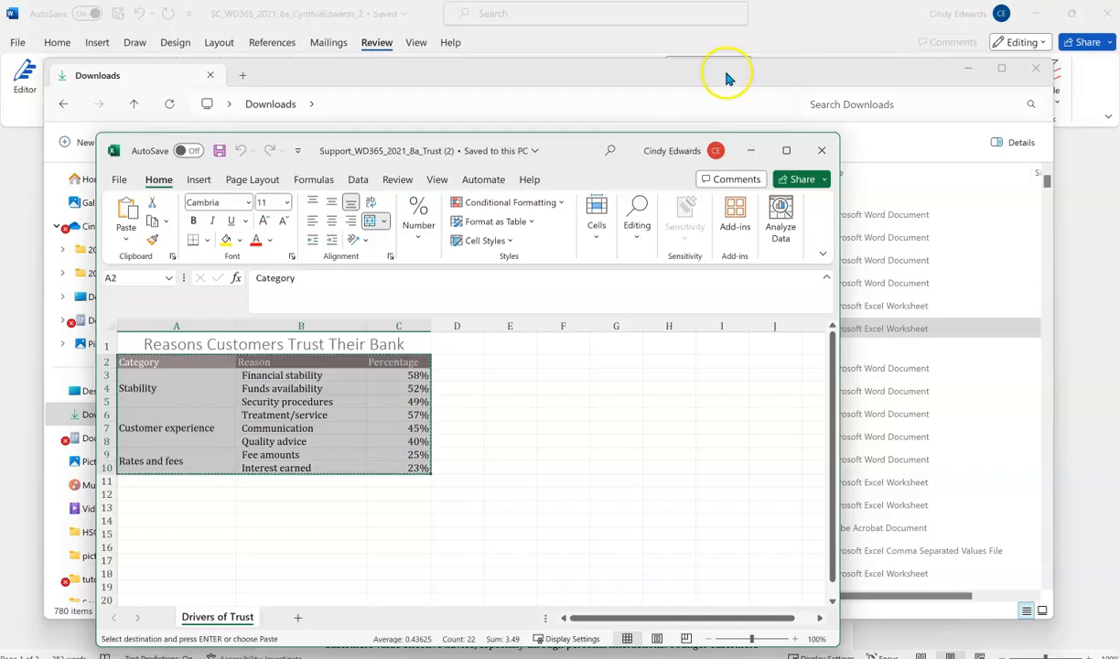
Switch back to the Word memo and paste the copied range below the "Drivers of Trust" heading as a Microsoft Excel Worksheet Object.
click(750, 152)
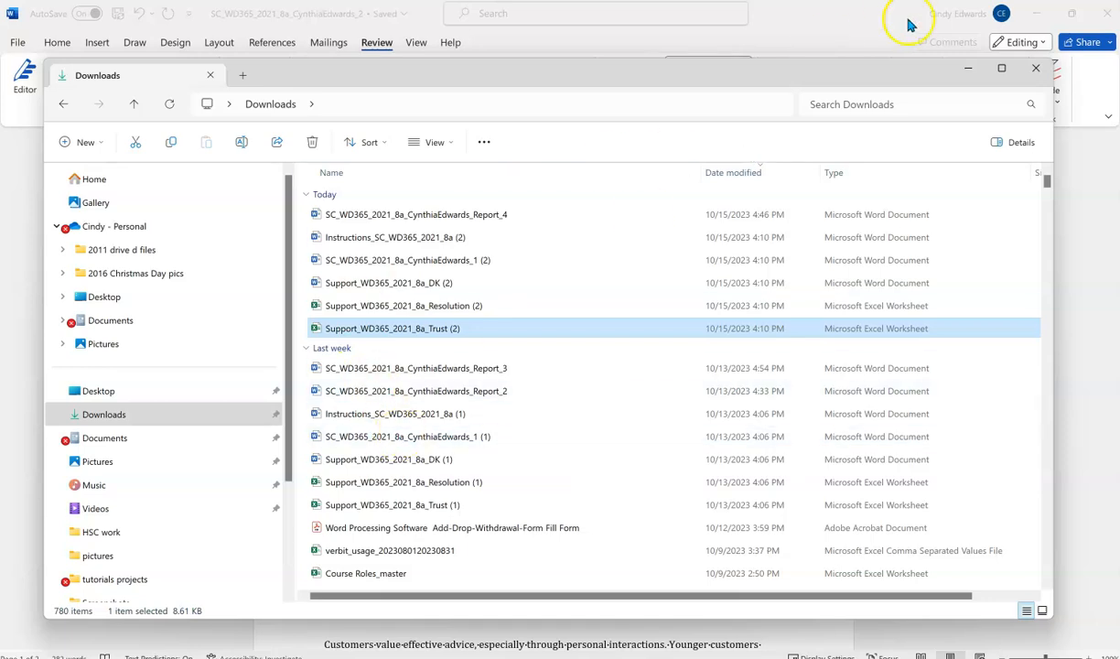
click(962, 78)
click(370, 470)
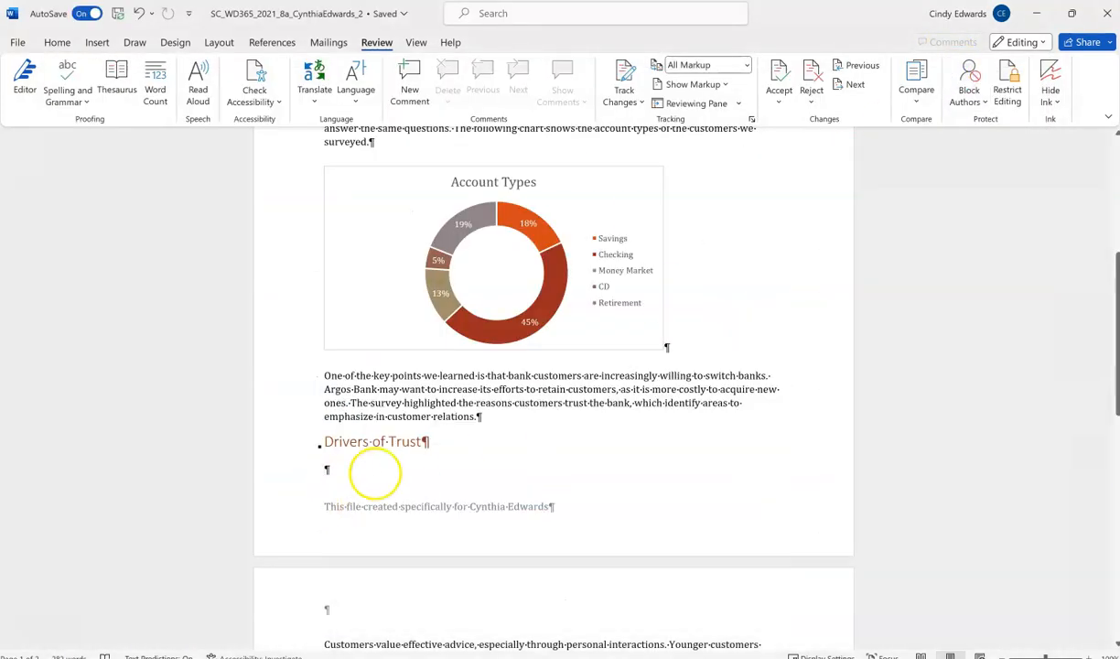
click(323, 474)
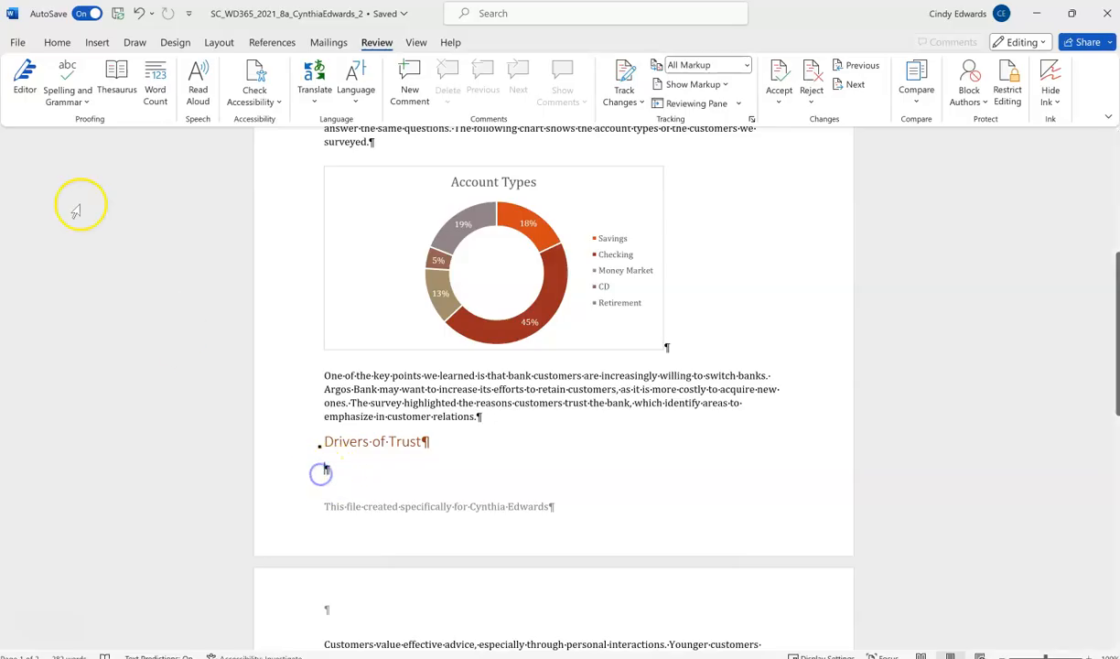
click(57, 42)
click(25, 102)
click(33, 165)
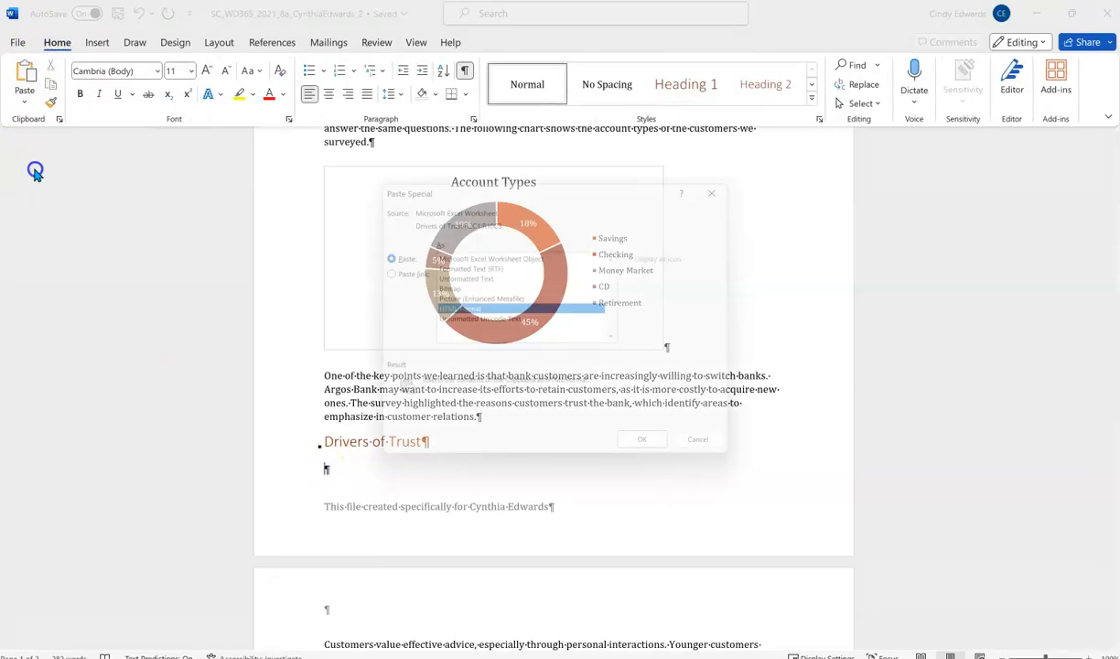
click(465, 255)
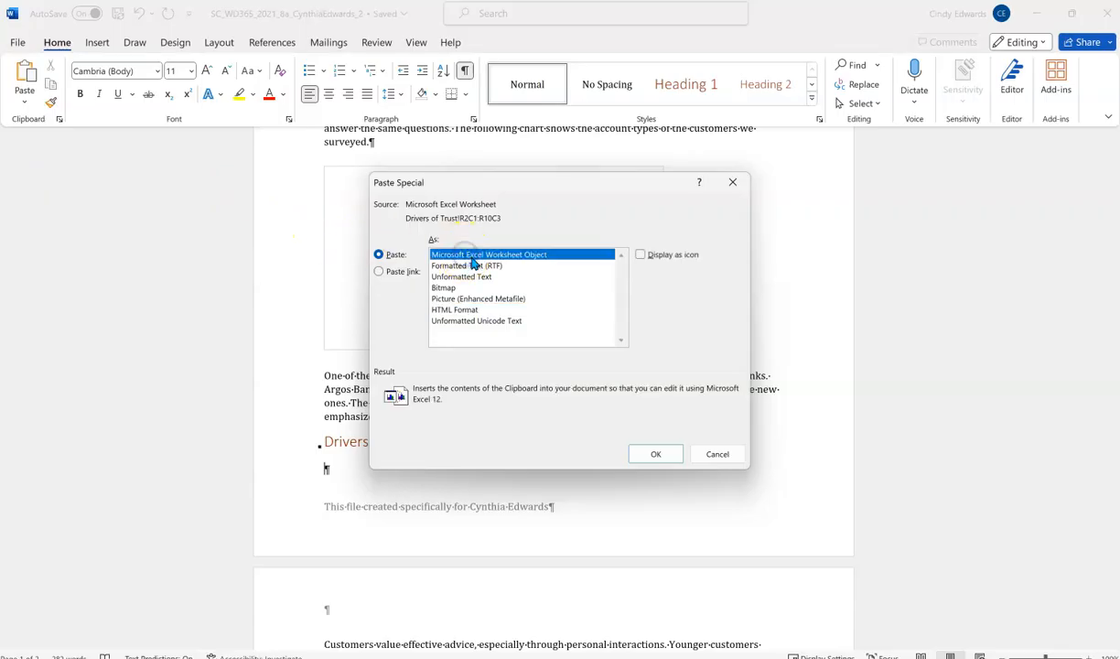
click(656, 454)
Close the Excel window holding the Trust support workbook.
scroll(657, 453, down, 3)
click(705, 436)
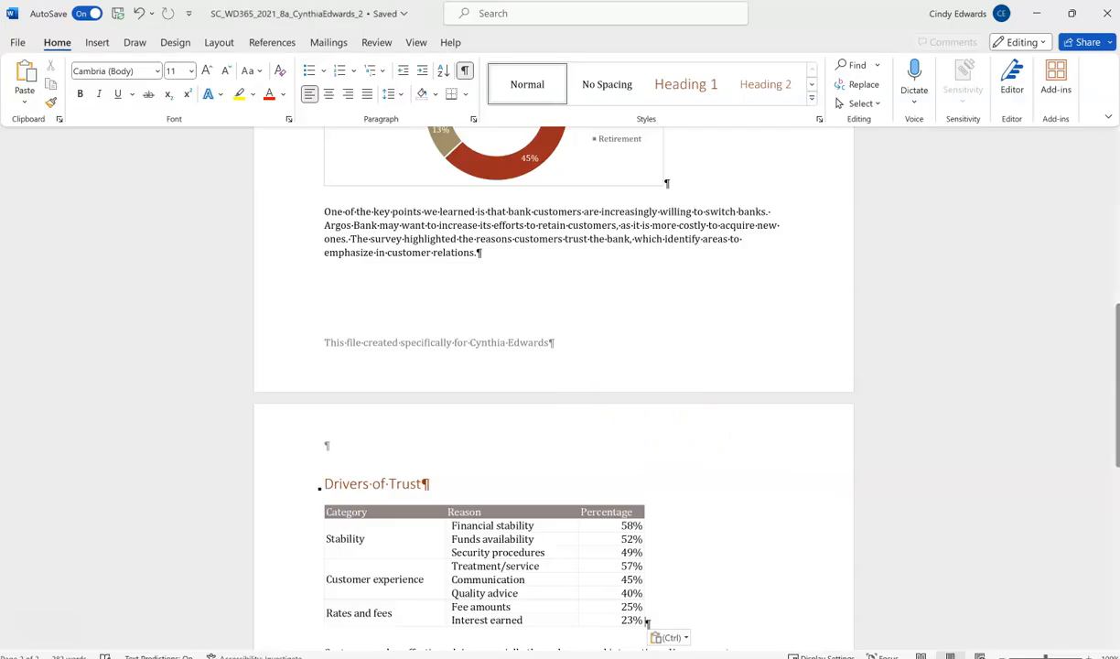
right_click(675, 657)
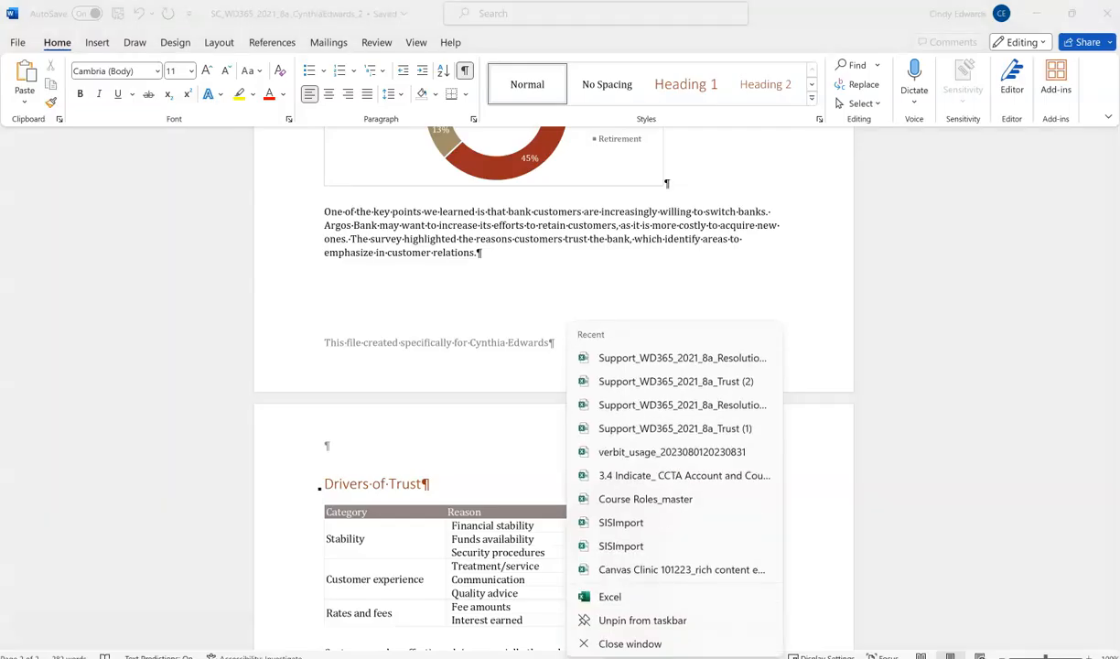
click(667, 645)
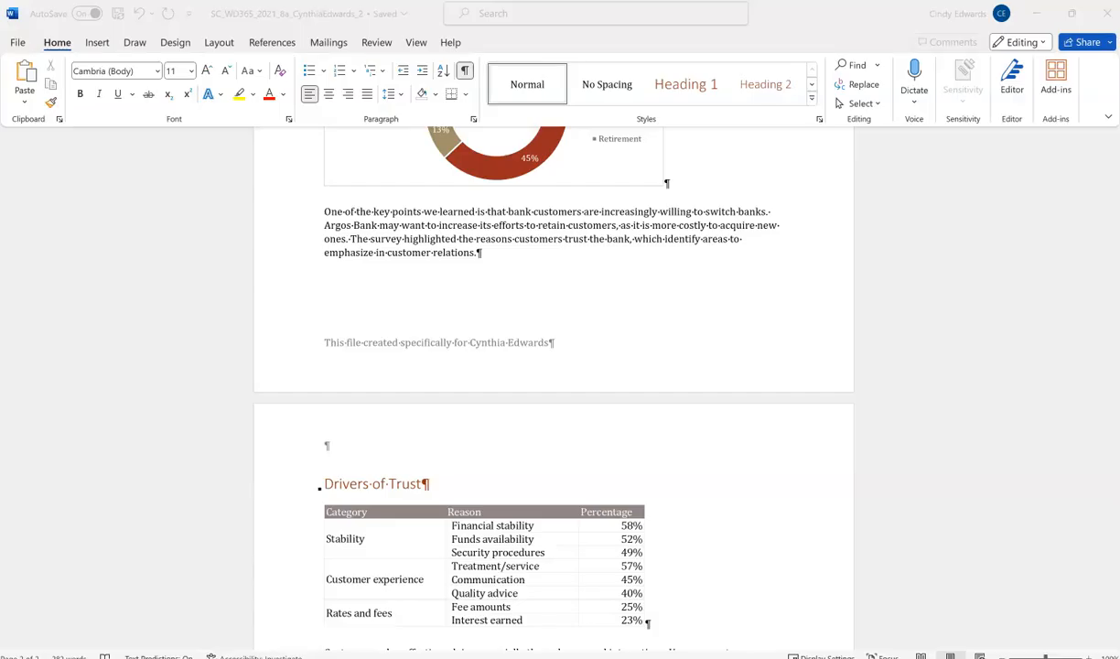
Replace the "[Insert a chart showing the table data]" placeholder under Customer Problems with a Clustered Column chart.
scroll(430, 440, down, 5)
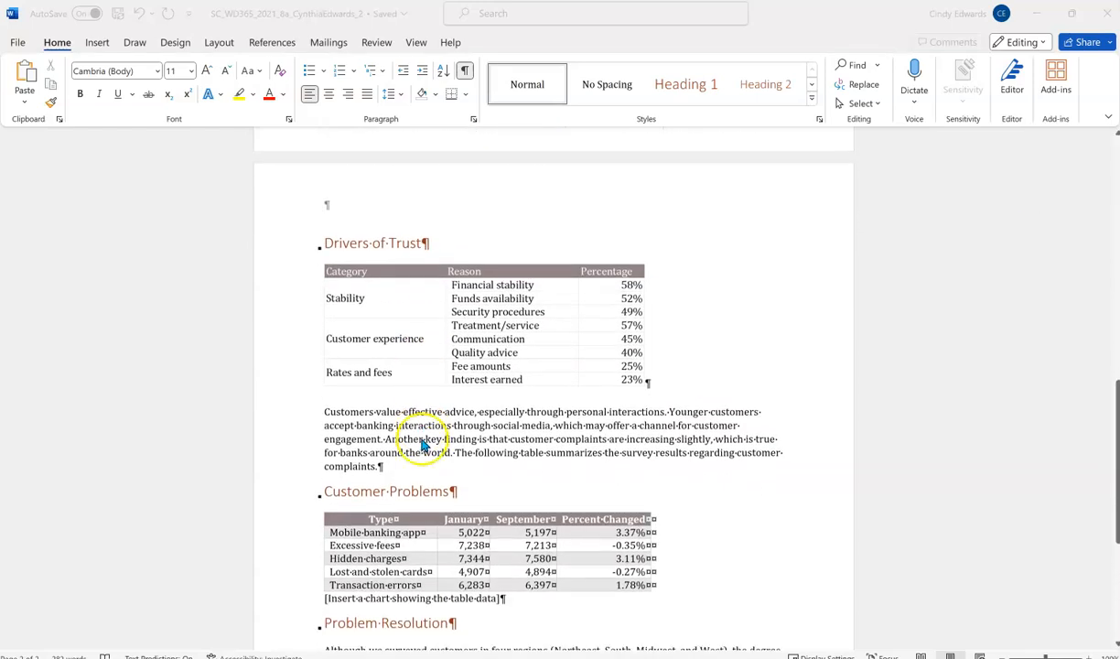
scroll(423, 439, down, 3)
click(312, 380)
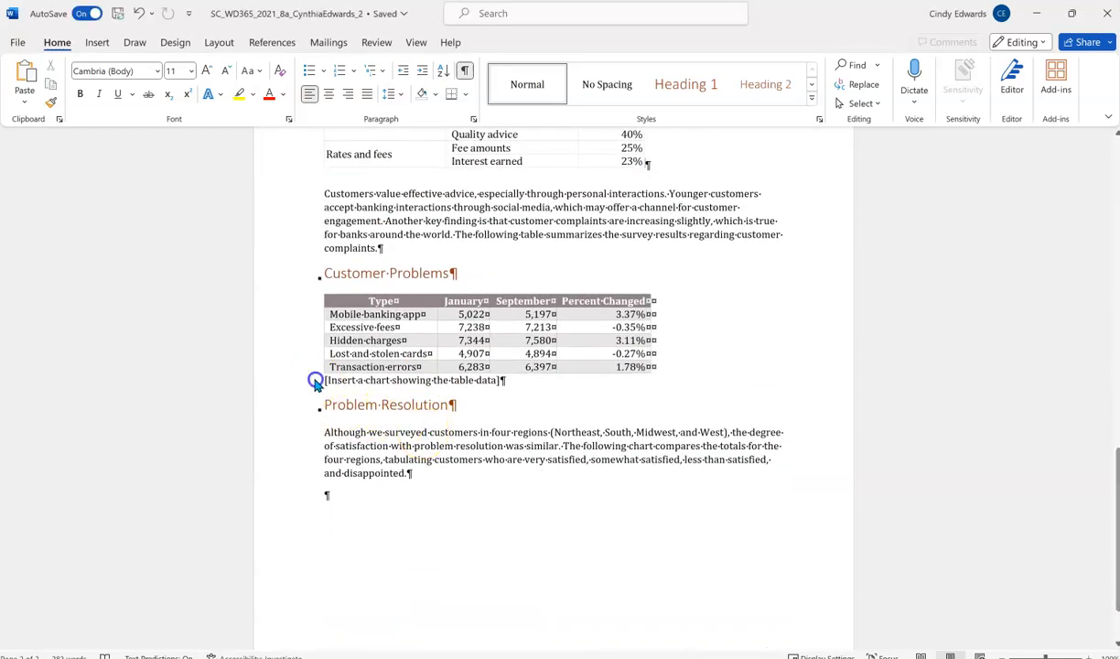
click(323, 382)
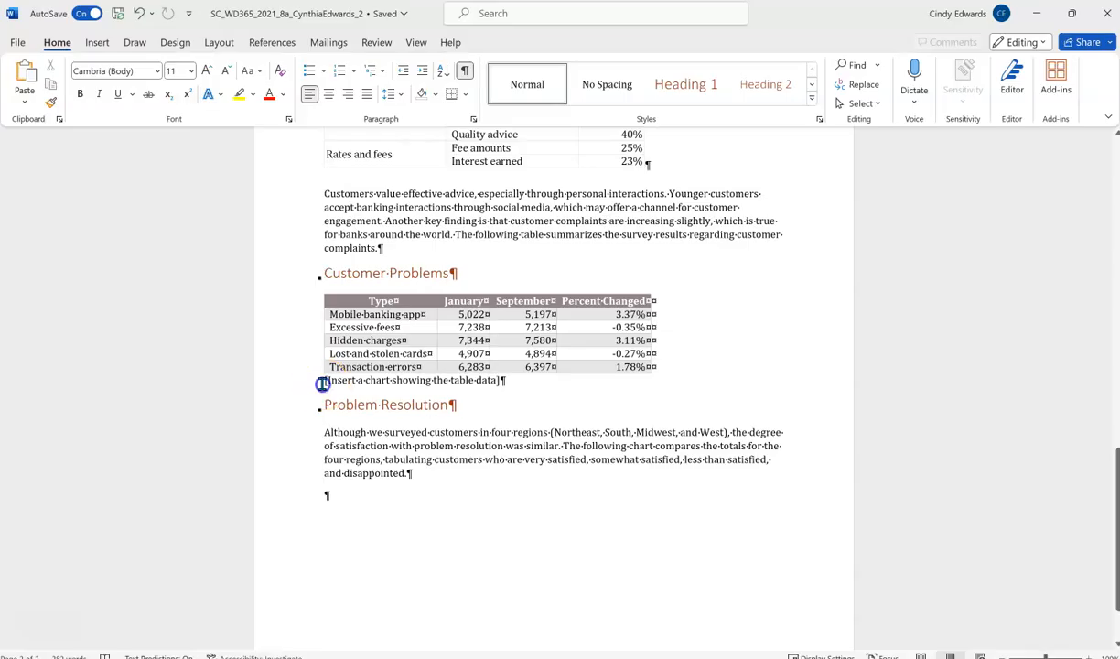
drag(325, 383, 508, 383)
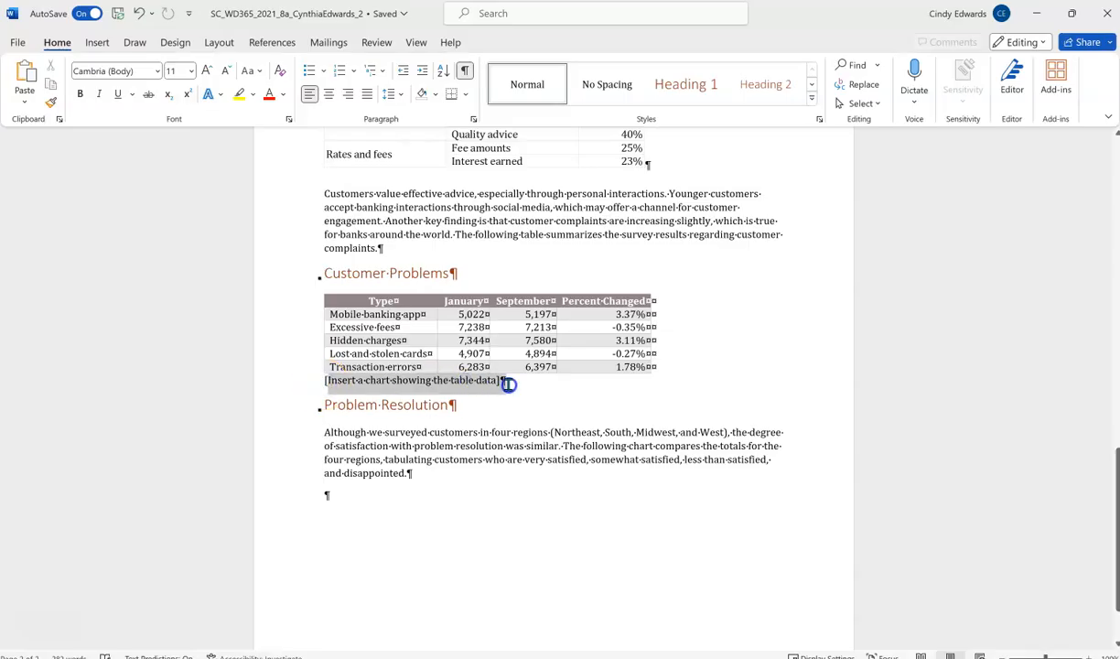
drag(324, 381, 510, 382)
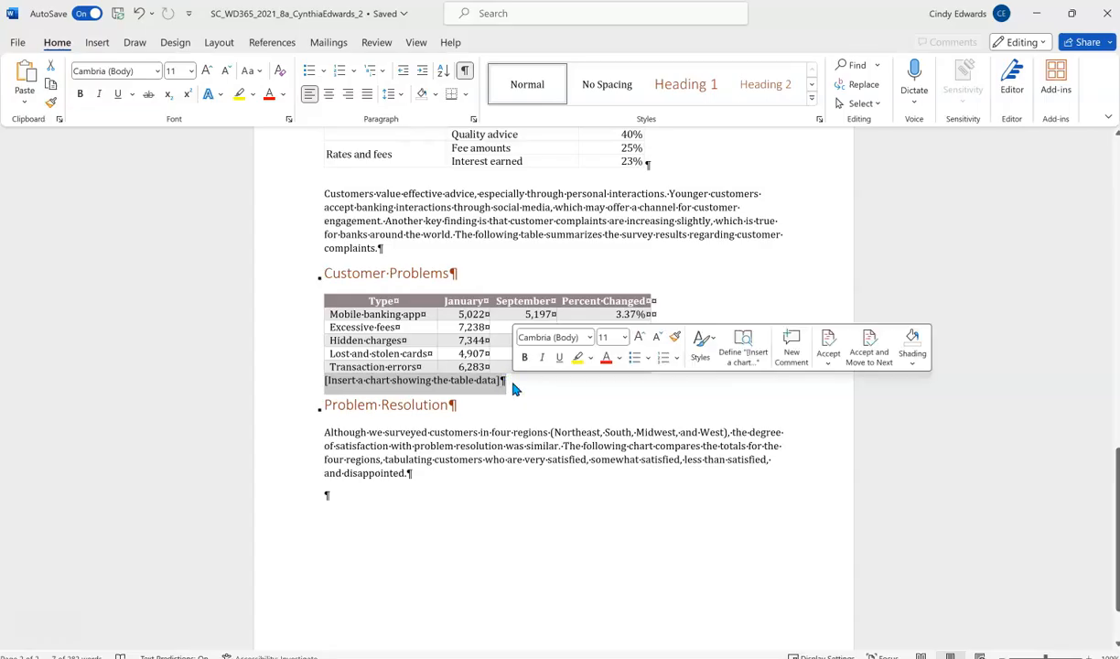
click(96, 43)
click(357, 89)
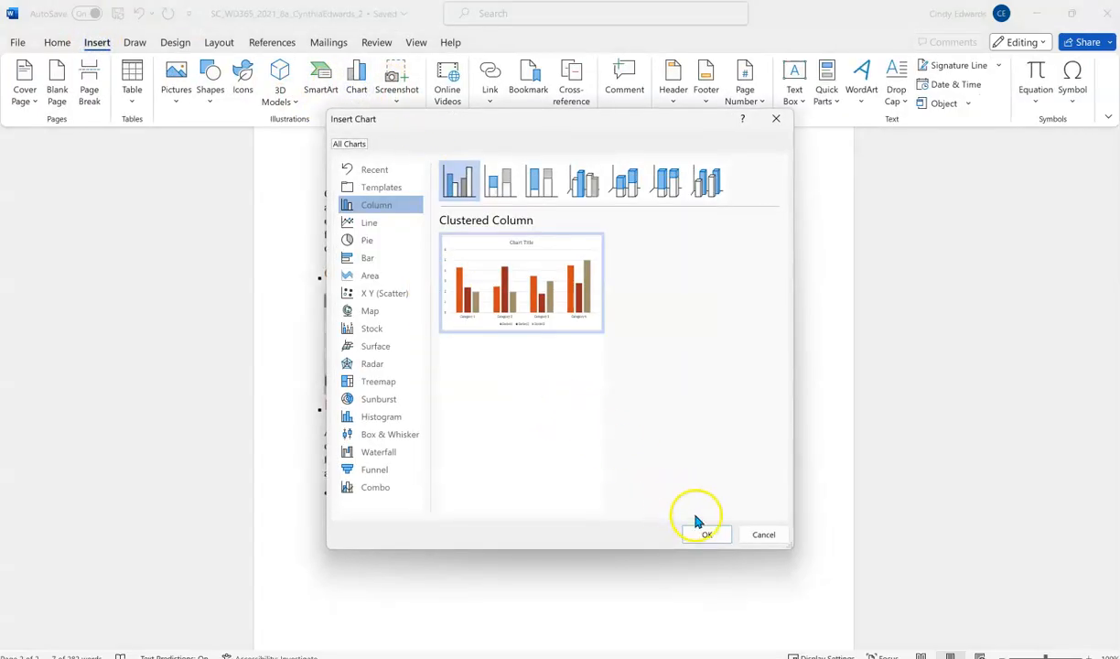
click(702, 535)
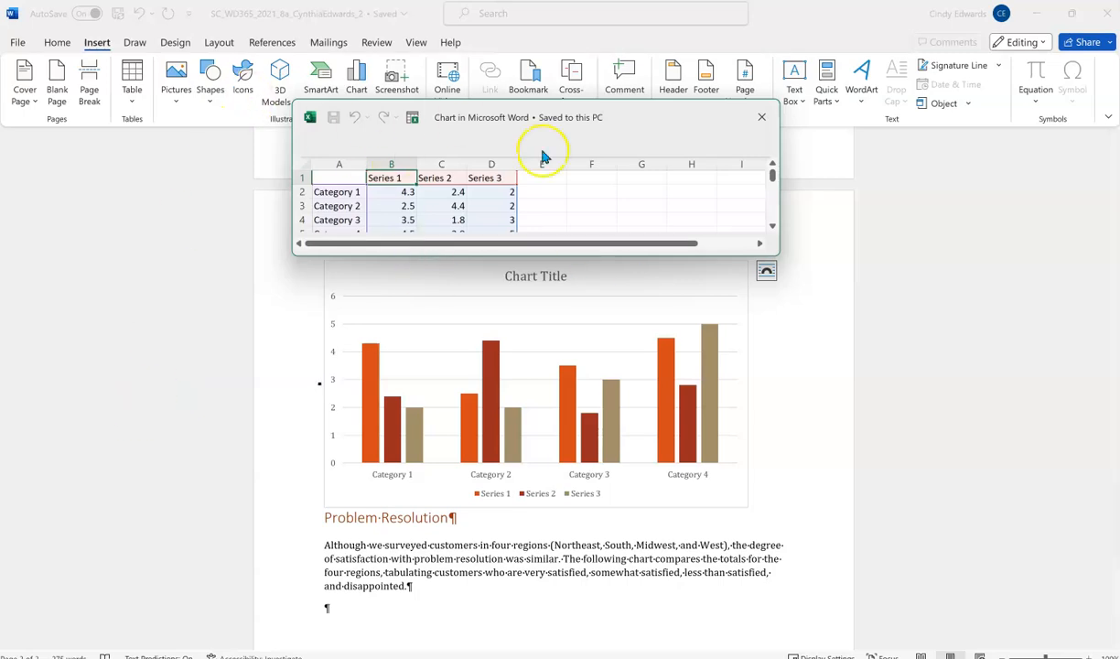
Copy the entire Customer Problems table and paste it into the new chart's data sheet starting at cell A1.
scroll(194, 426, up, 15)
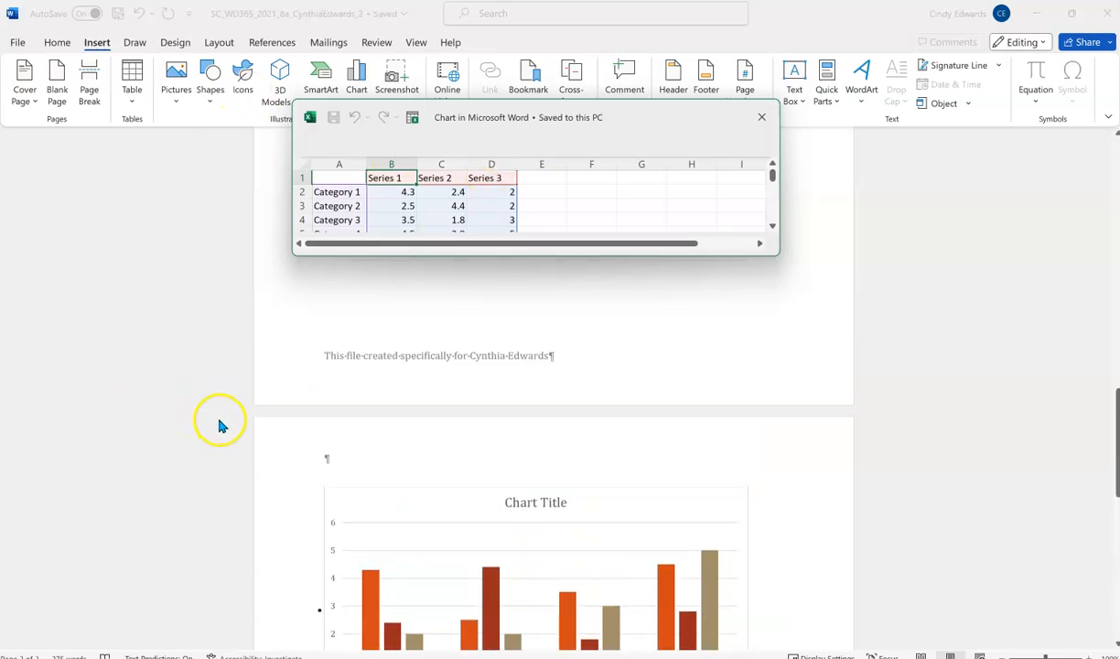
scroll(222, 412, up, 5)
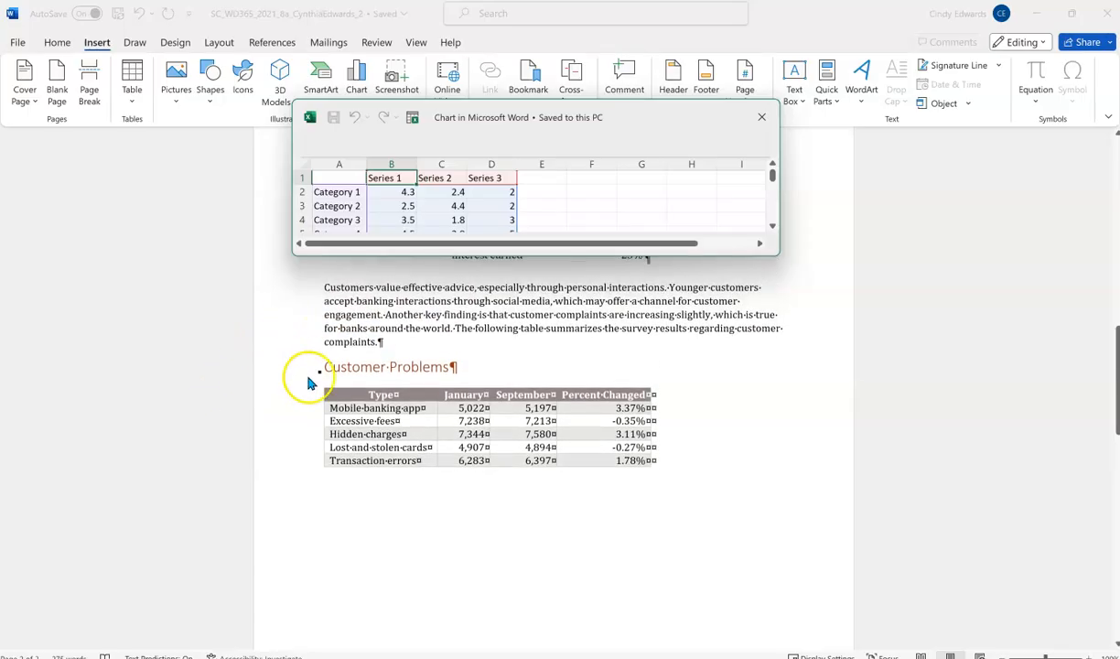
click(329, 392)
click(329, 392)
key(ctrl+c)
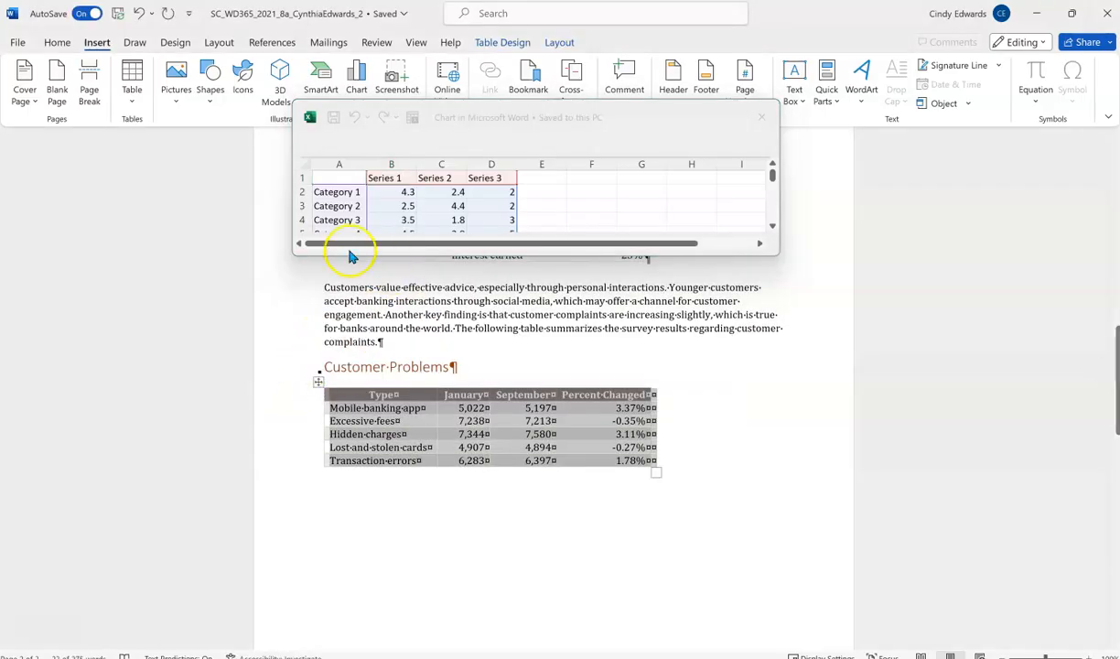
click(337, 176)
key(ctrl+v)
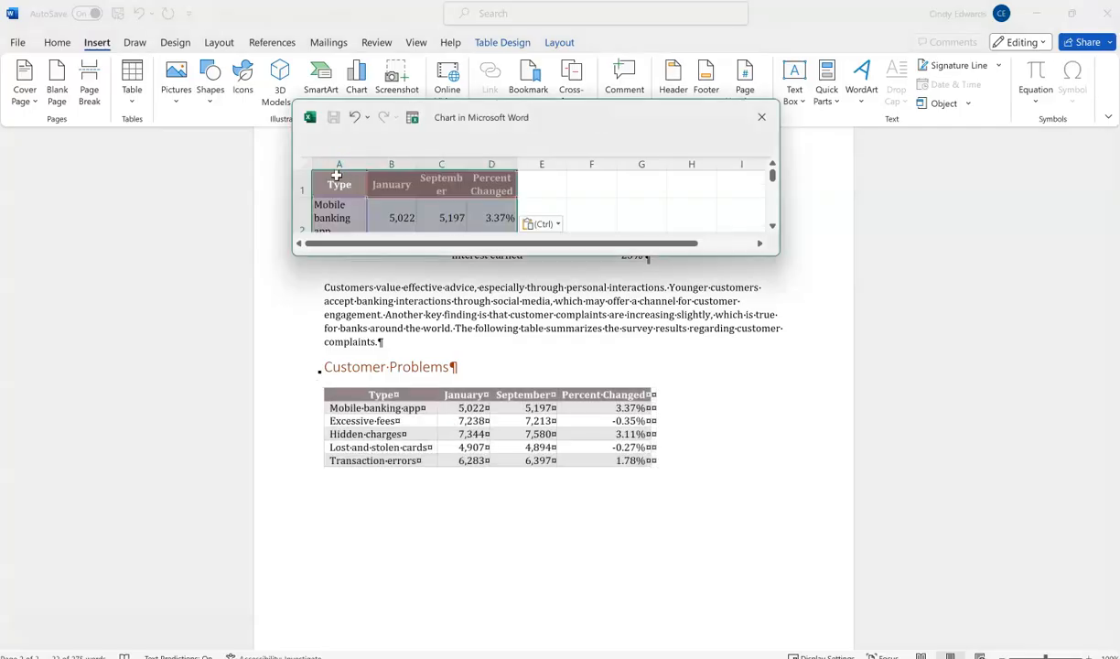
Enlarge the chart's data sheet, shrink the chart data range to exclude the Percent Changed column, and close the sheet.
drag(613, 256, 603, 450)
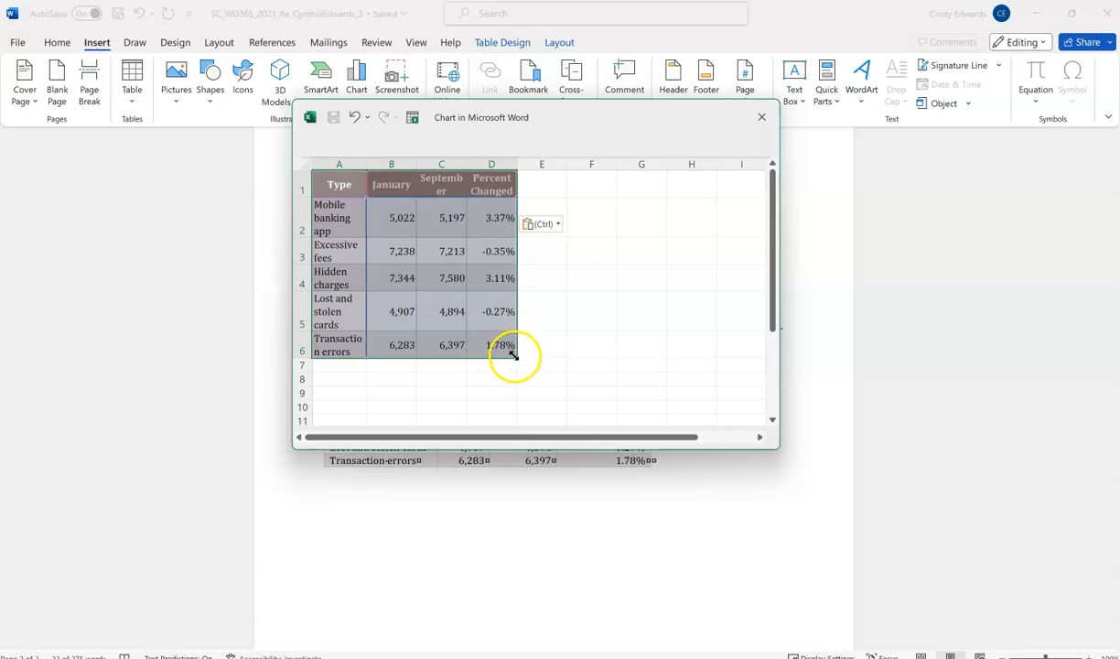
drag(514, 356, 476, 356)
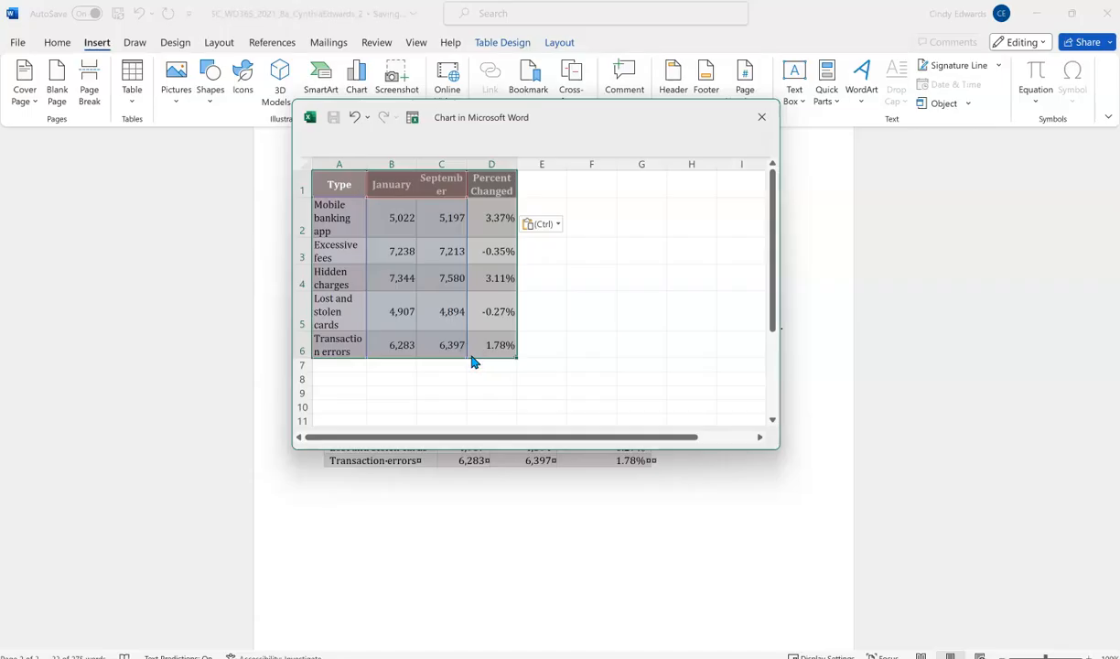
click(452, 388)
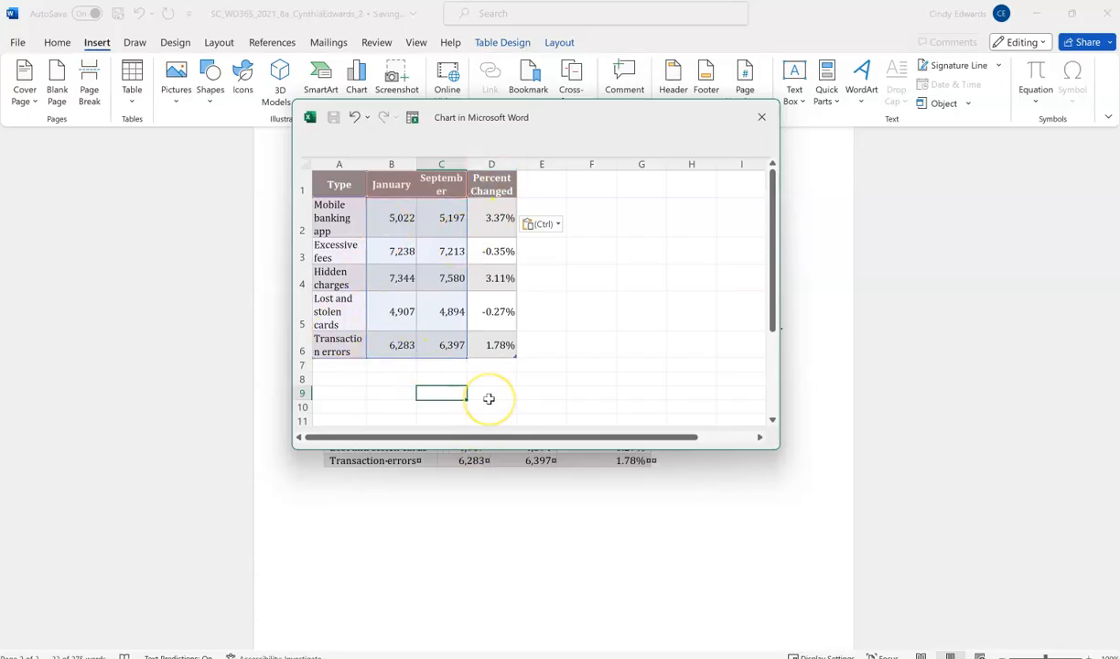
click(762, 119)
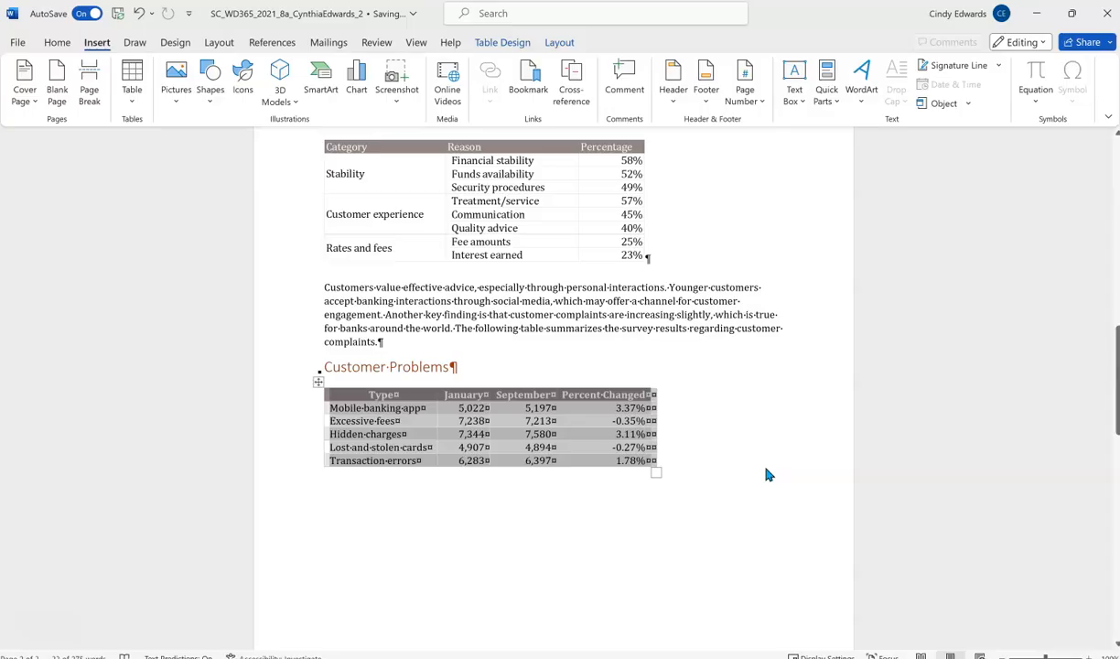
Delete the title placeholder from the clustered column chart.
click(713, 462)
scroll(714, 457, down, 2)
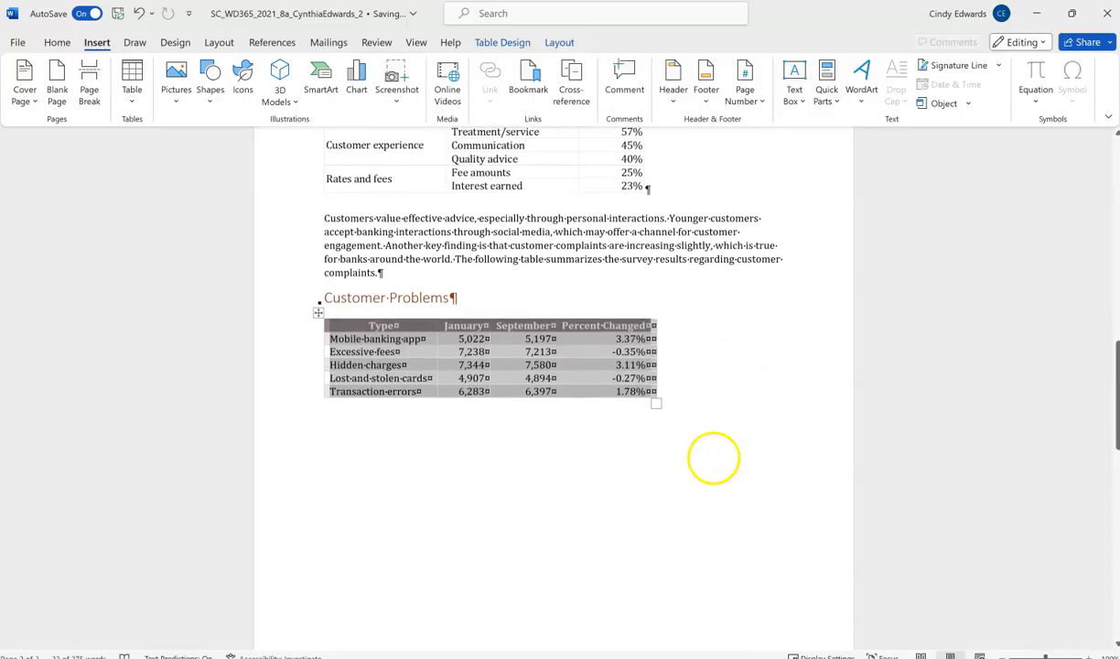
scroll(713, 460, down, 5)
scroll(546, 500, down, 3)
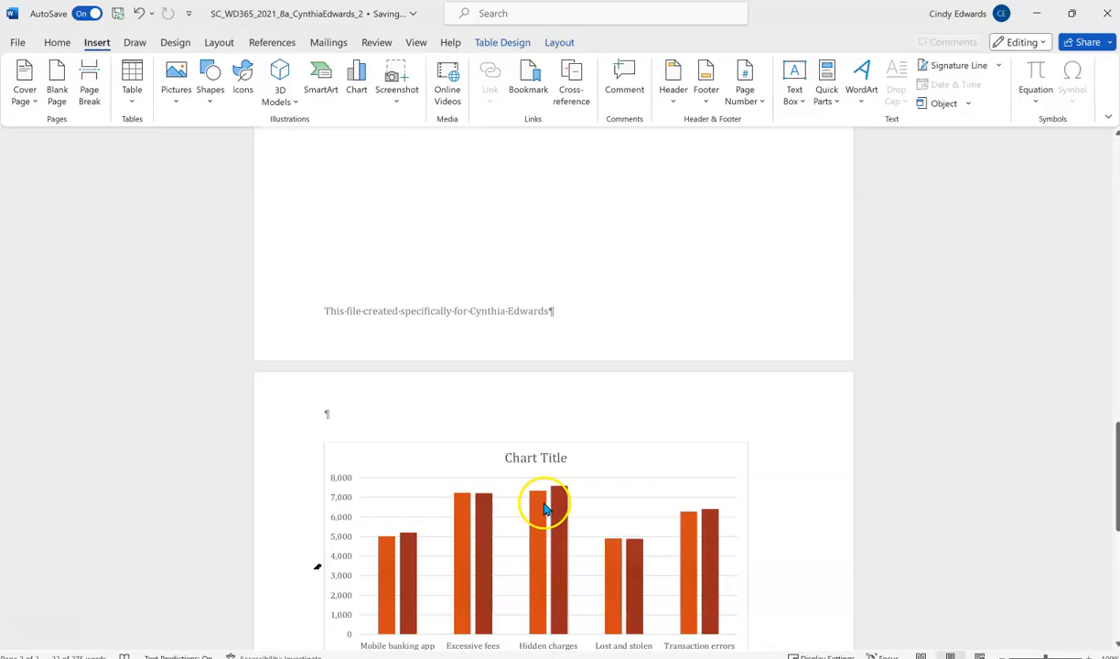
click(539, 442)
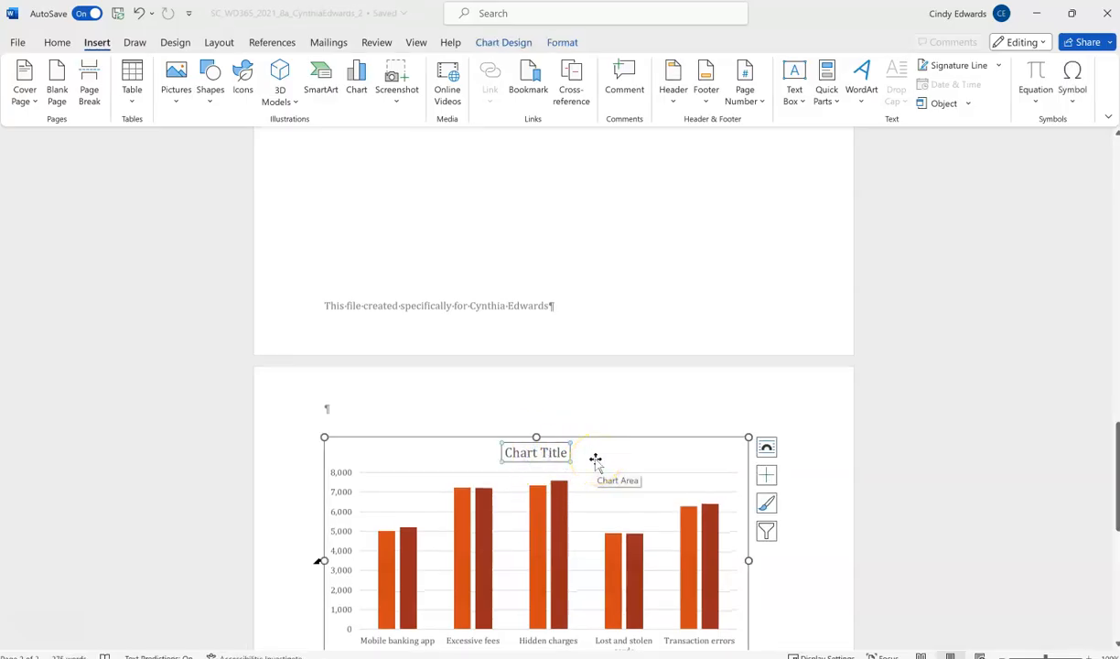
key(Delete)
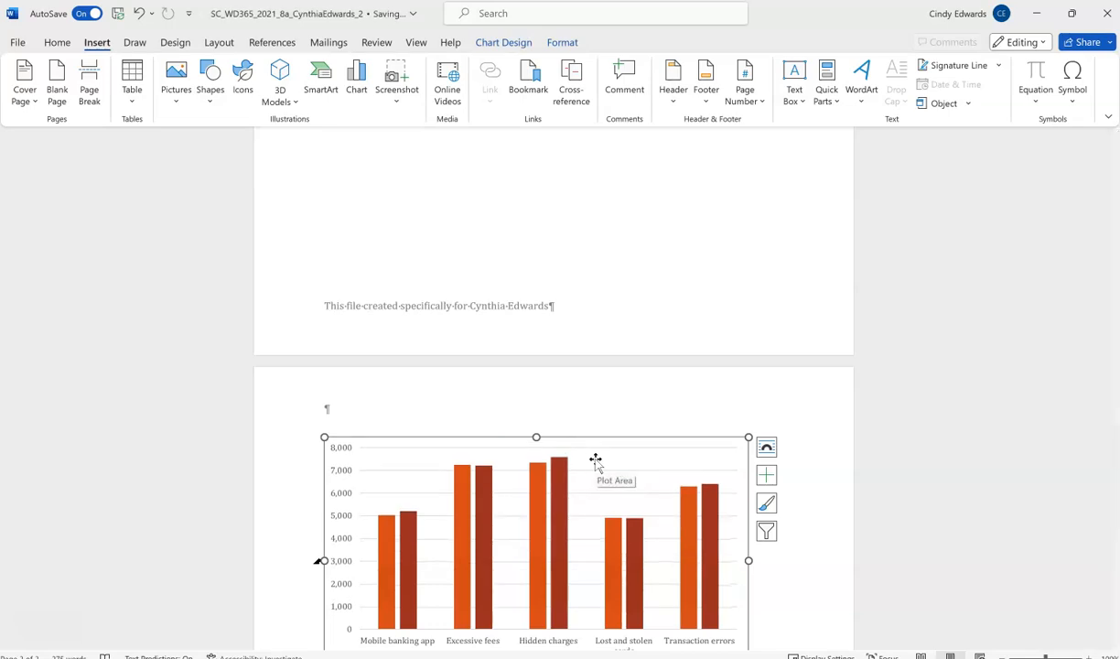
Apply chart Style 6 and the Monochromatic Palette 1 colors to the clustered column chart.
scroll(596, 460, down, 3)
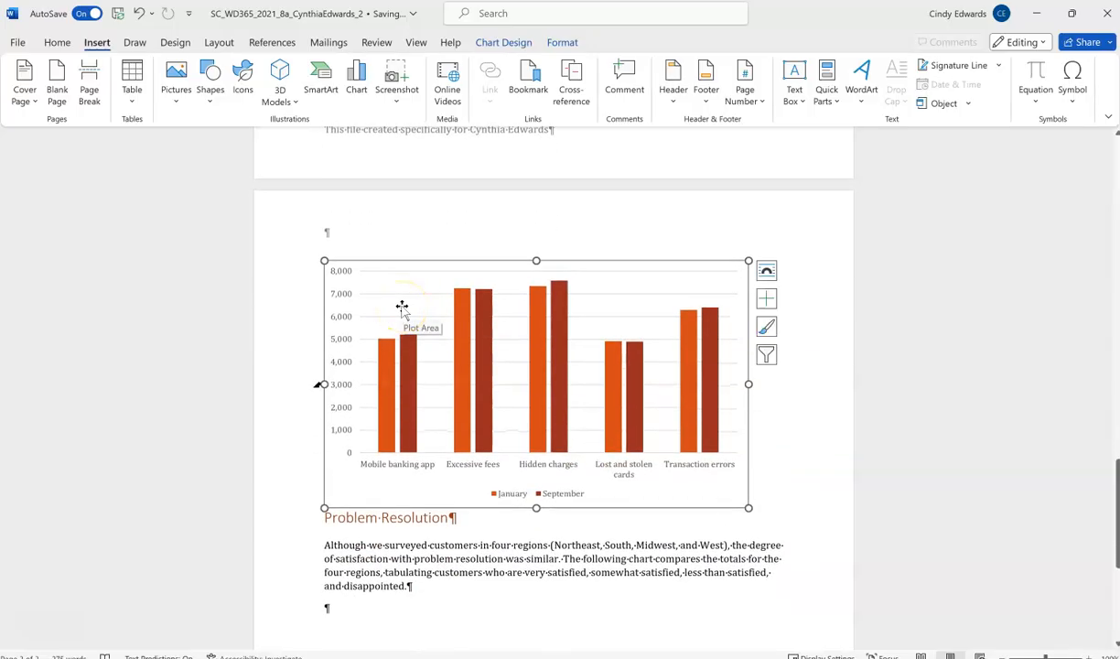
click(402, 307)
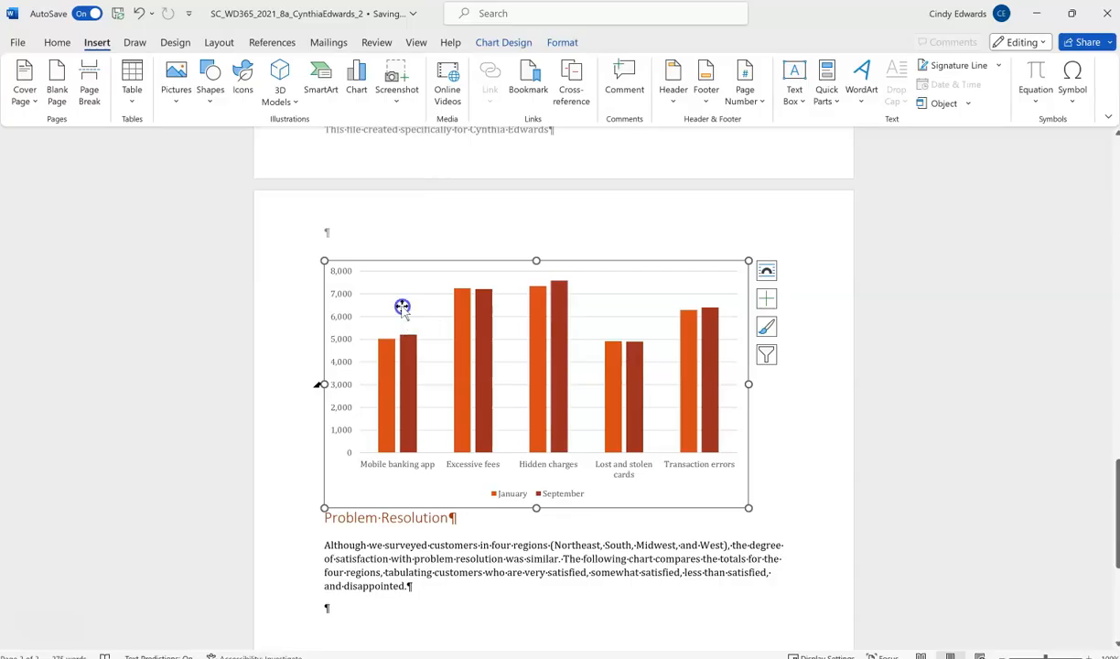
click(509, 44)
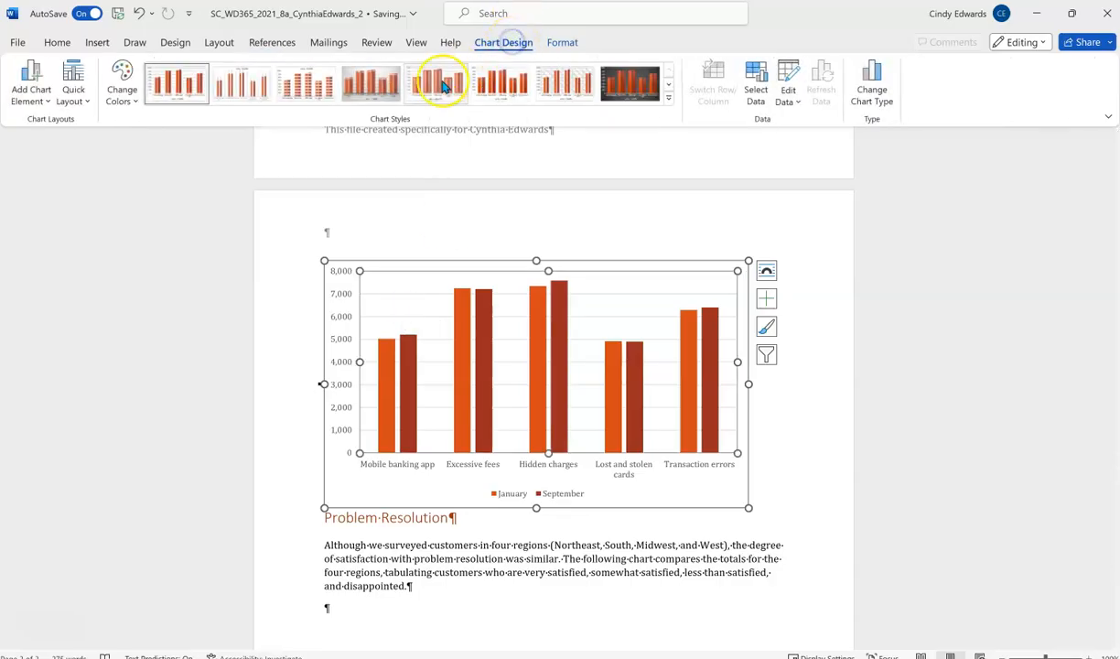
click(493, 85)
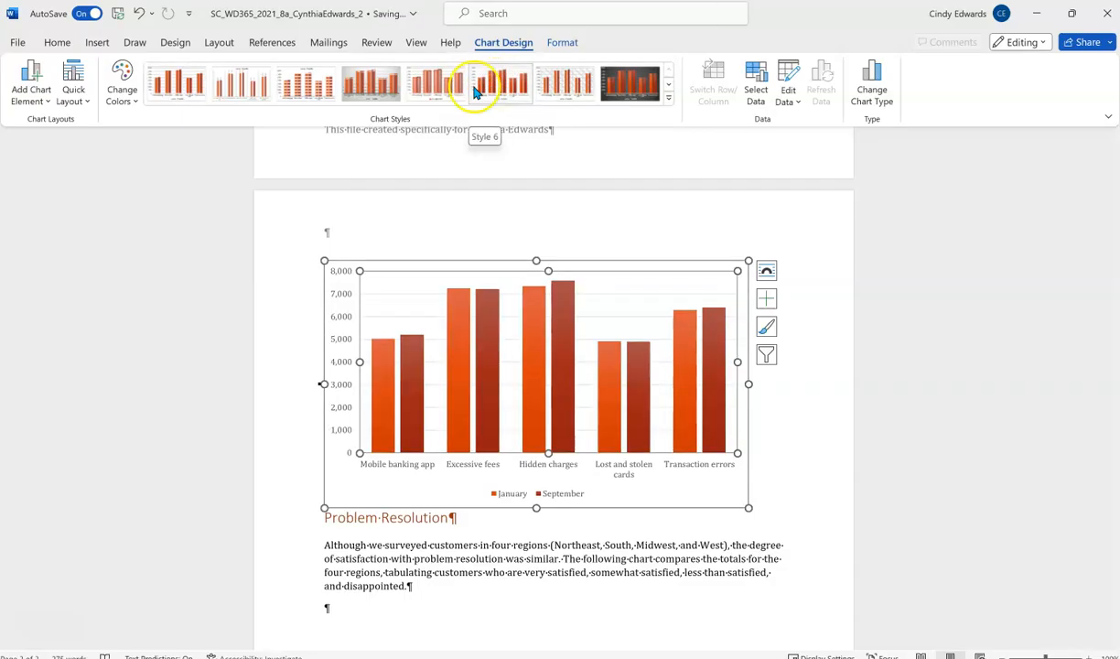
click(125, 96)
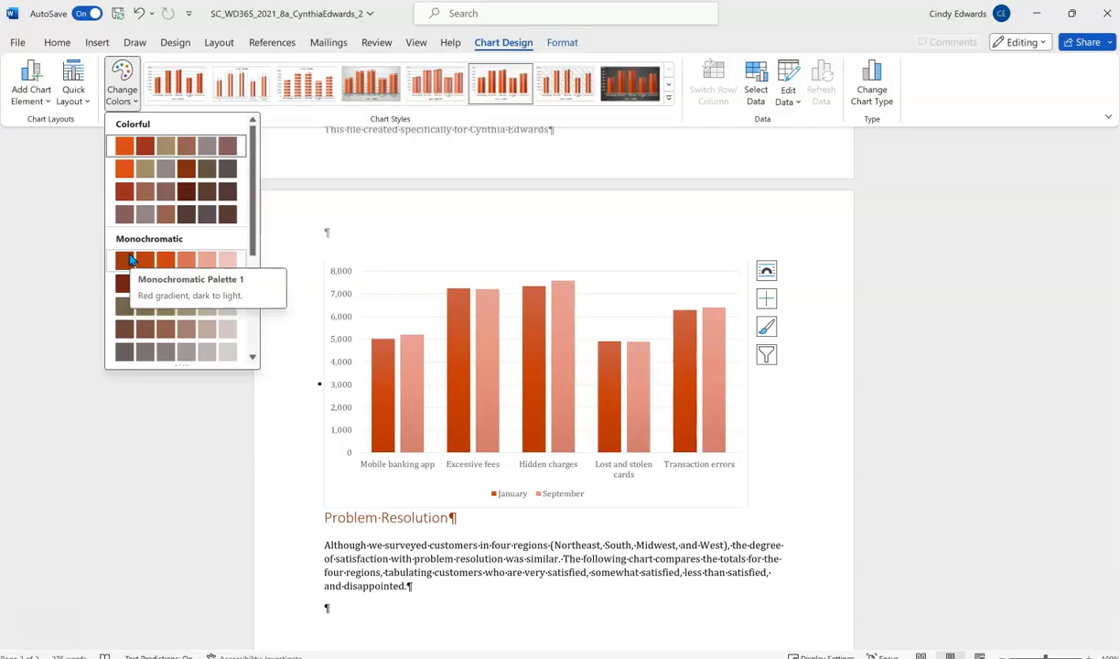
click(131, 260)
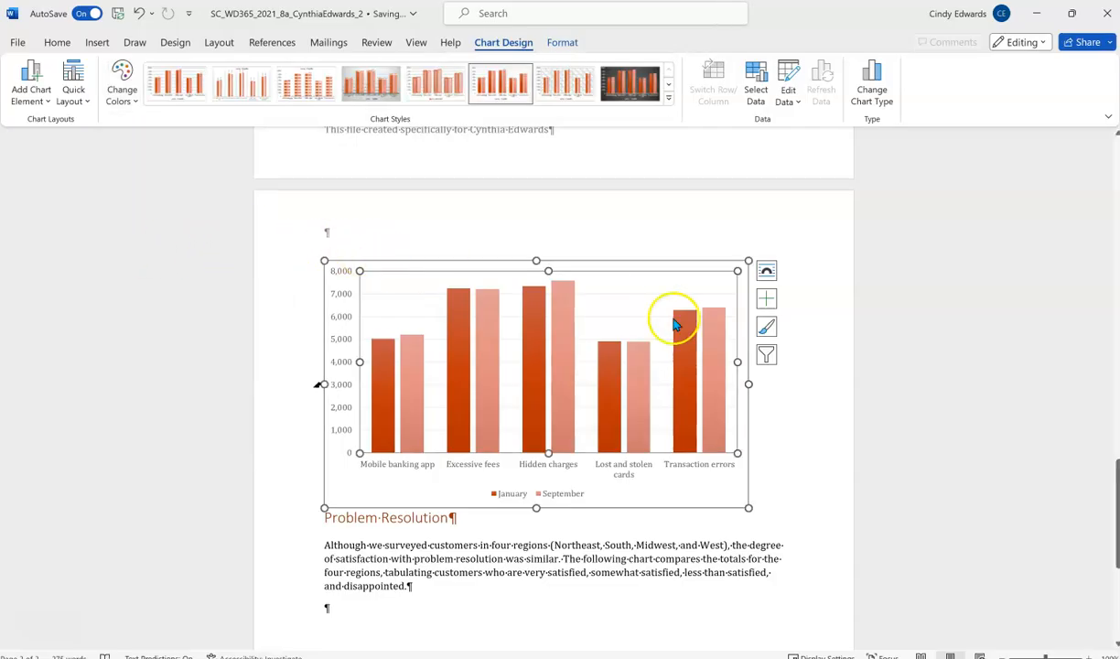
Give the whole clustered column chart area an outline in the gray fifth accent theme color.
click(857, 442)
click(691, 473)
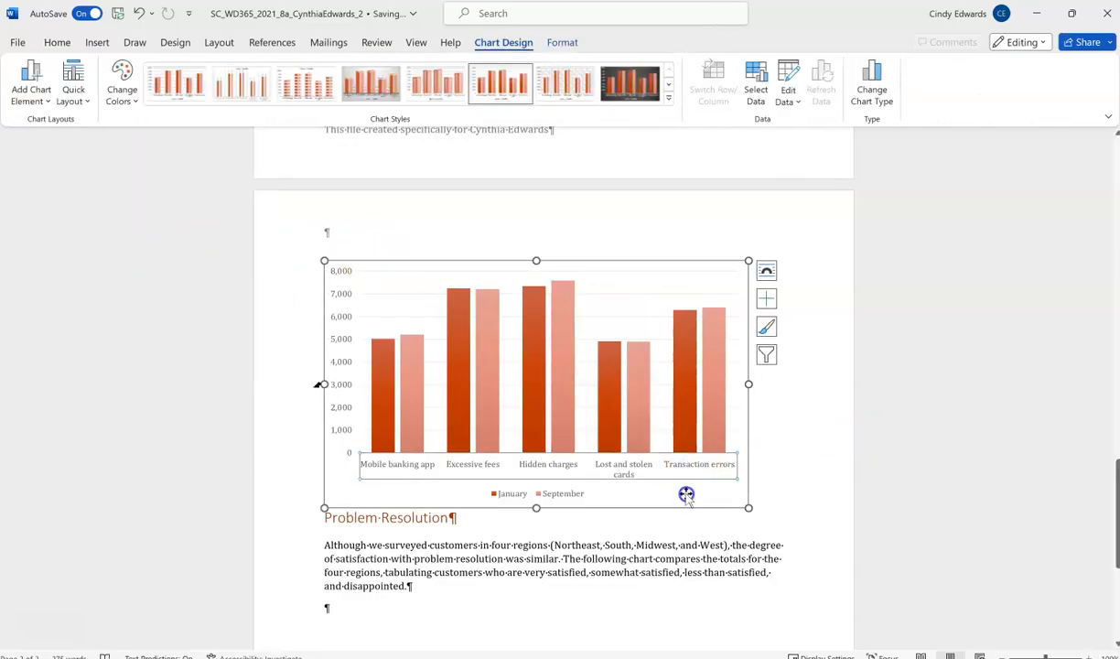
click(561, 42)
click(423, 87)
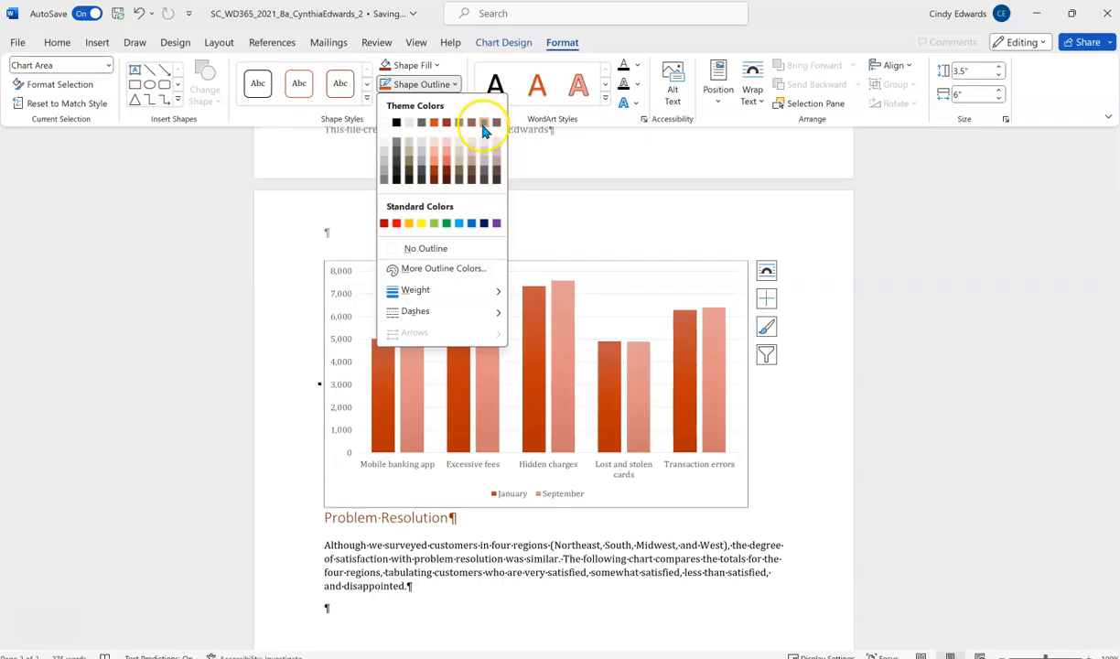
click(483, 123)
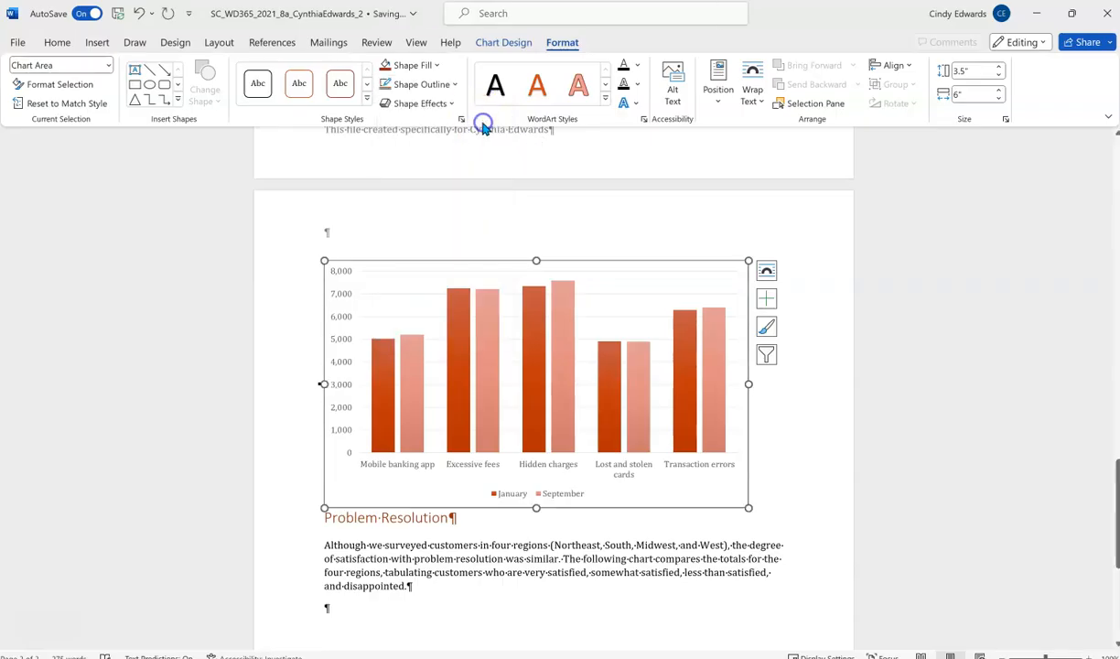
click(1003, 395)
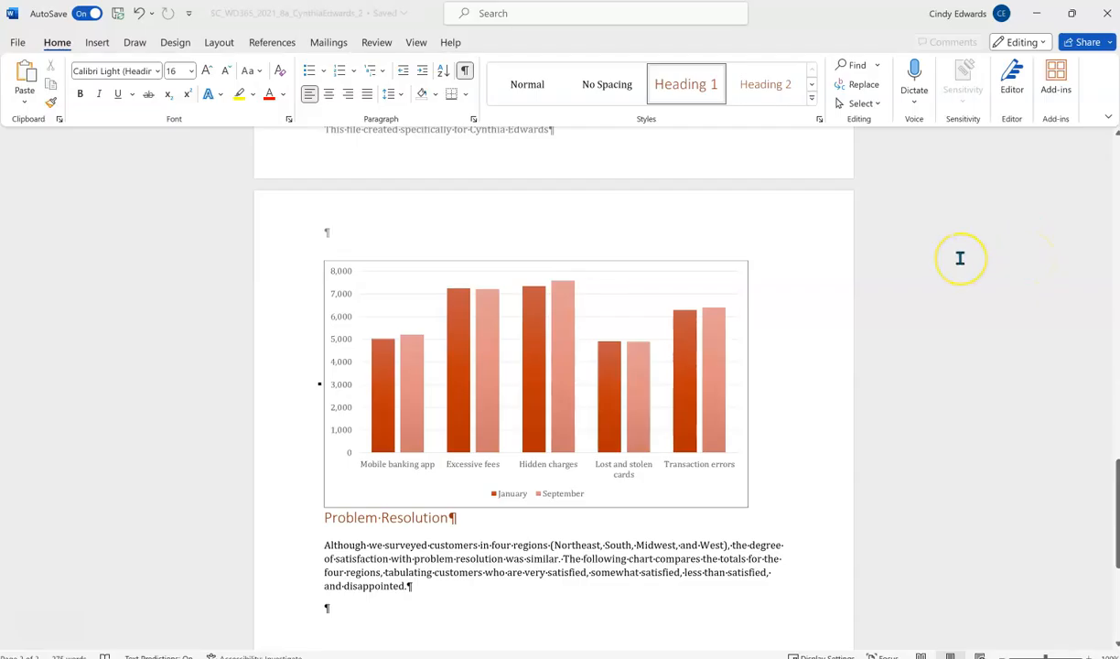
Place the cursor in the empty paragraph ending the Problem Resolution section, then open Support_WD365_2021_8a_Resolution (2) from Downloads in Excel and copy its pie chart.
scroll(961, 257, down, 3)
scroll(942, 284, down, 4)
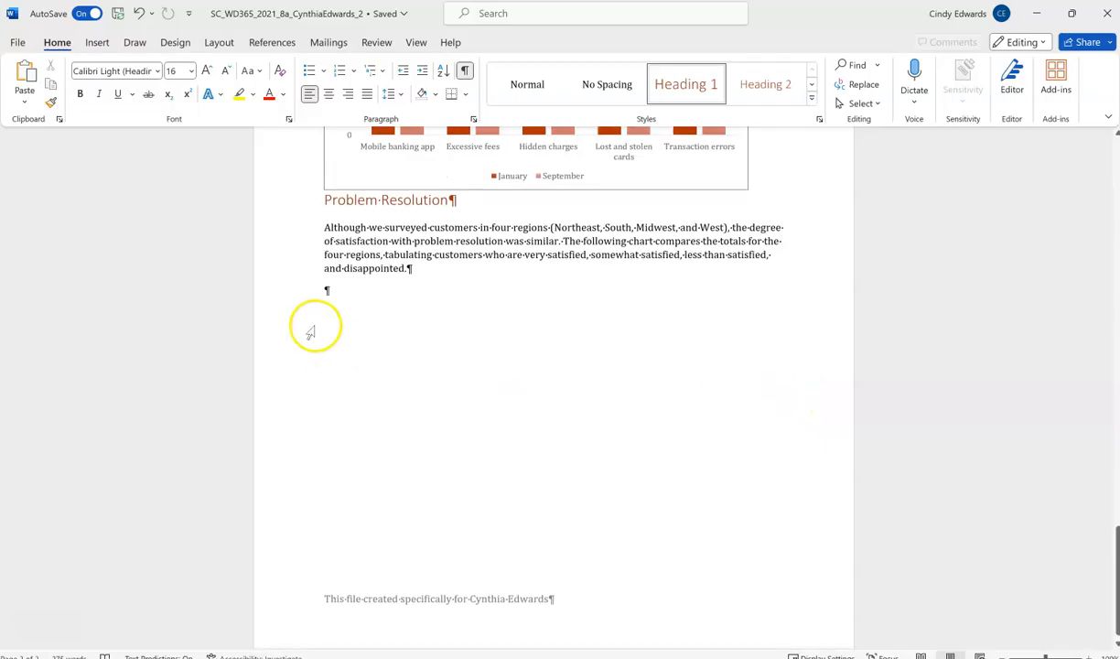
click(317, 294)
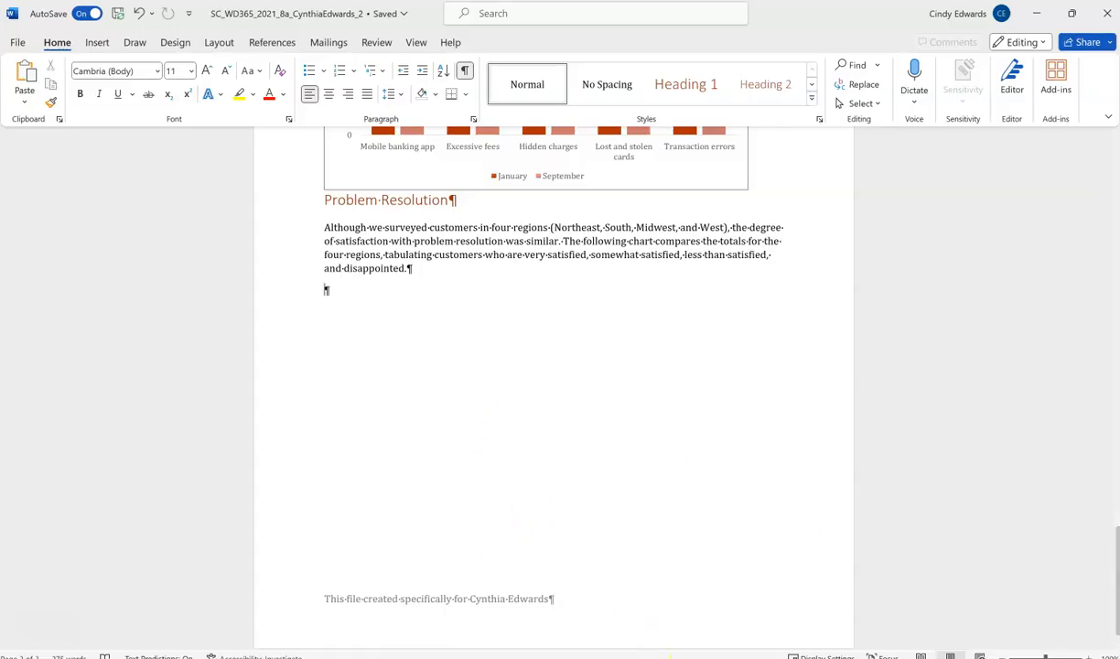
click(565, 657)
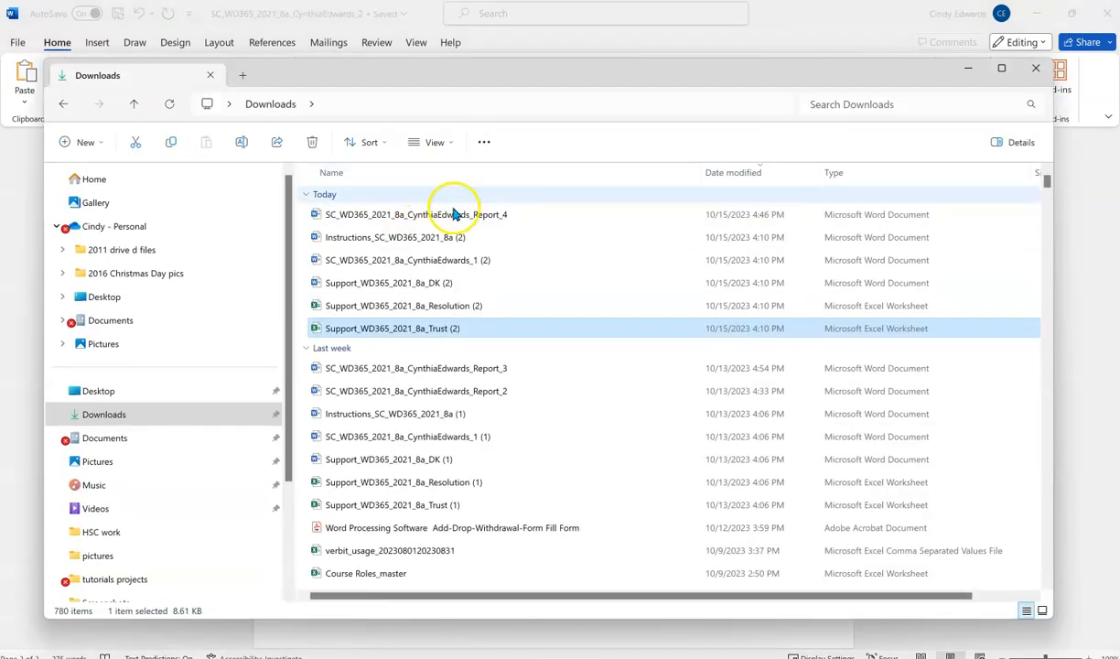
double_click(433, 306)
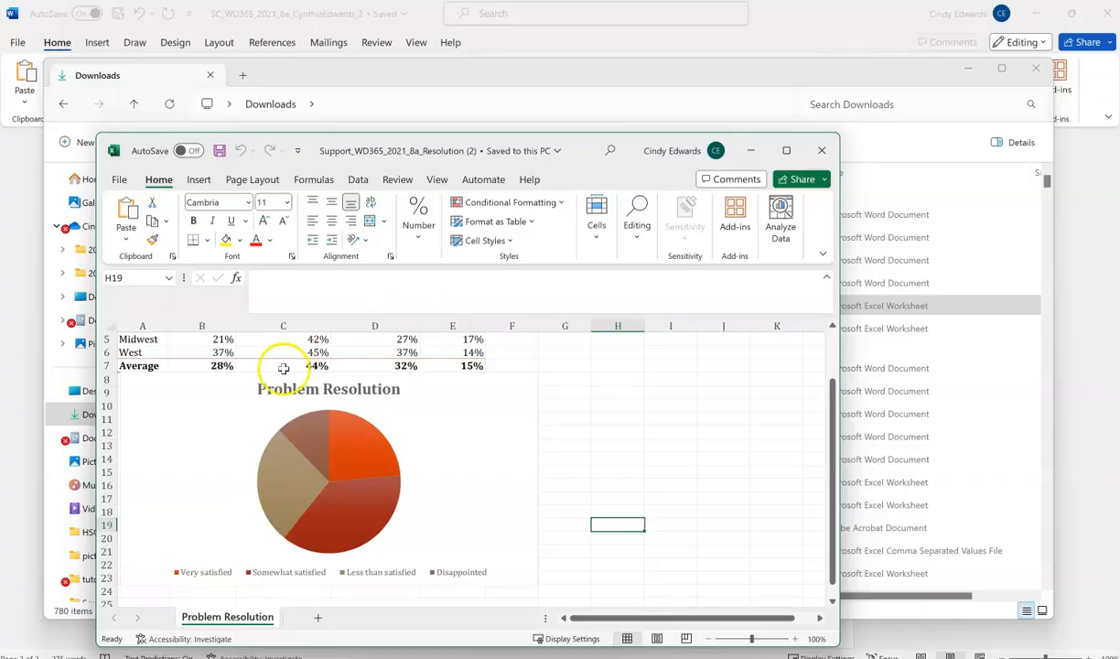
click(237, 424)
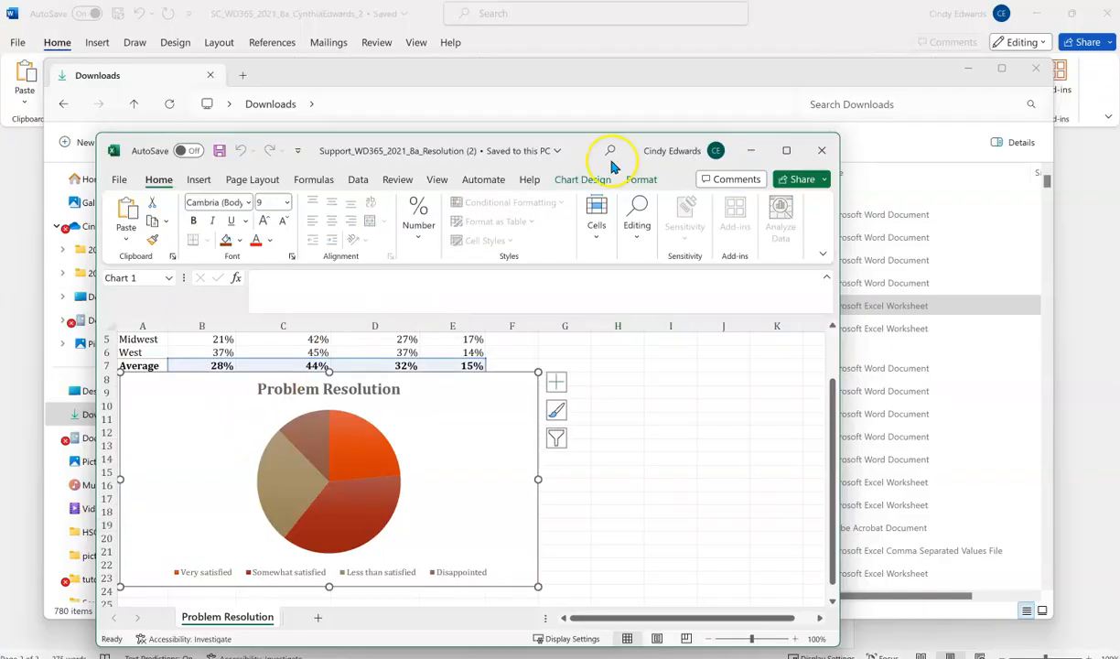
Return to Word, paste the copied pie chart into the empty paragraph below the Problem Resolution text, and close the Excel workbook.
click(747, 157)
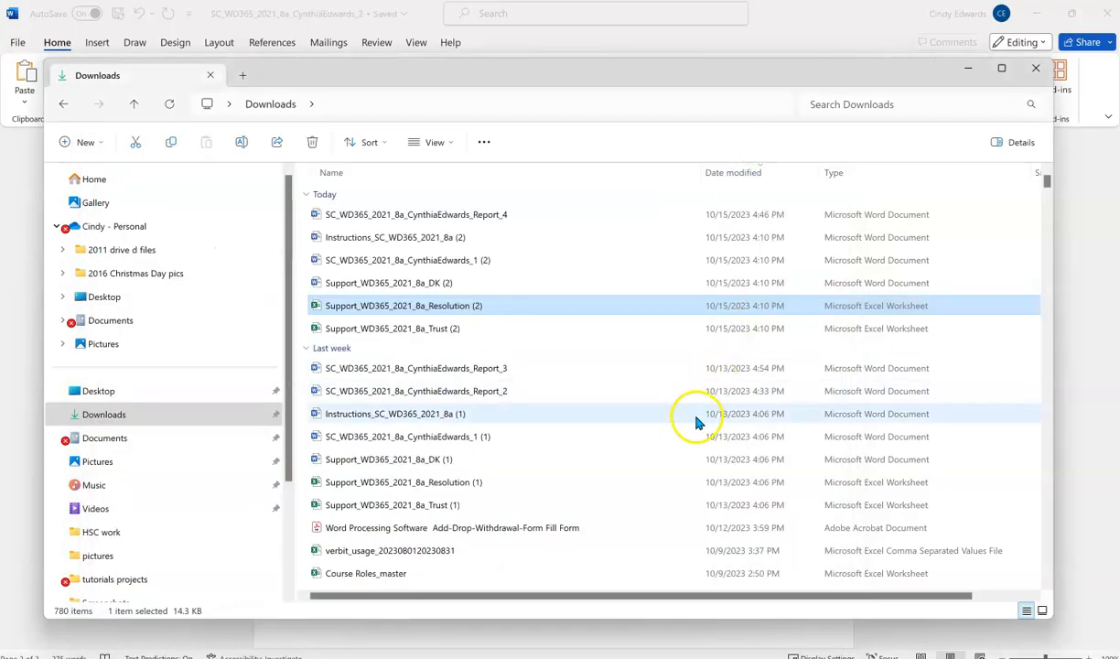
click(975, 72)
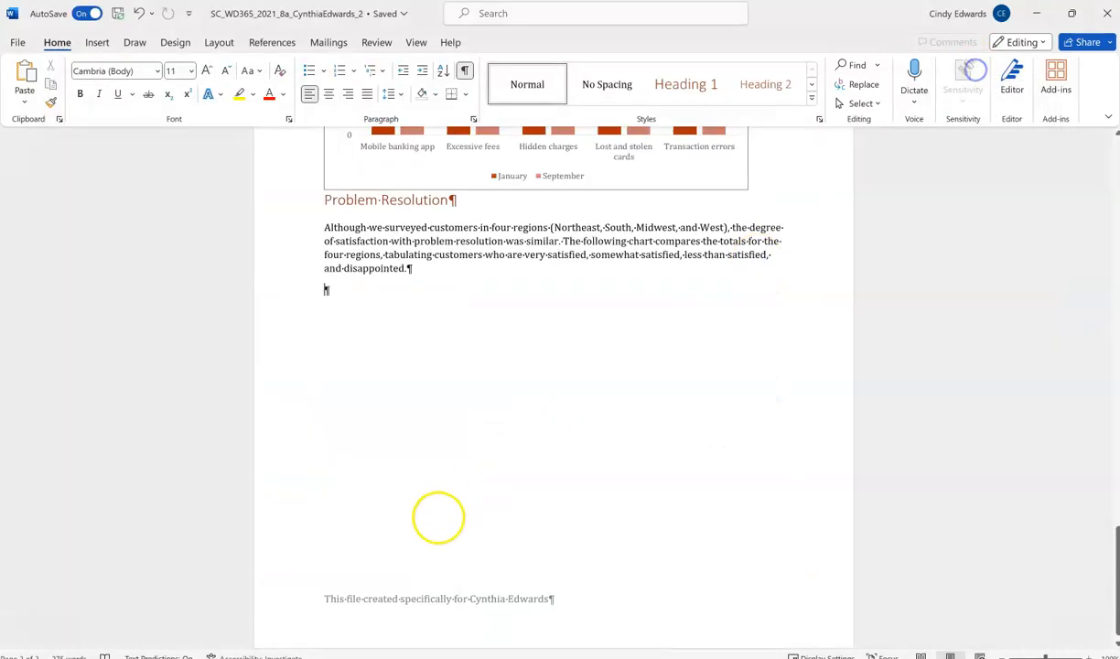
click(25, 106)
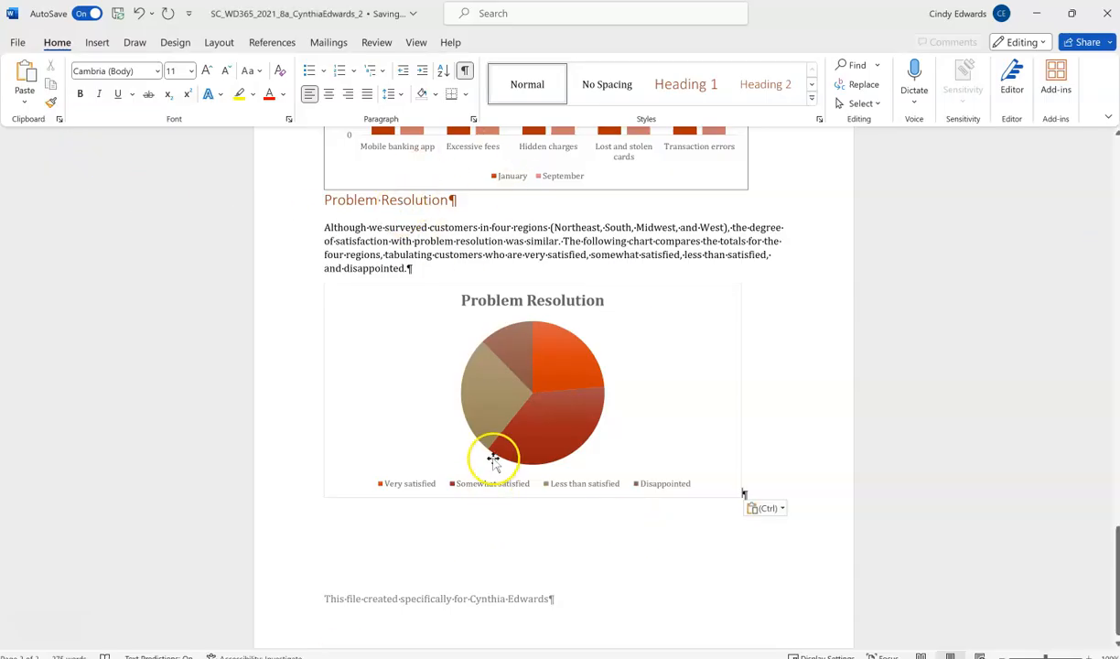
right_click(675, 657)
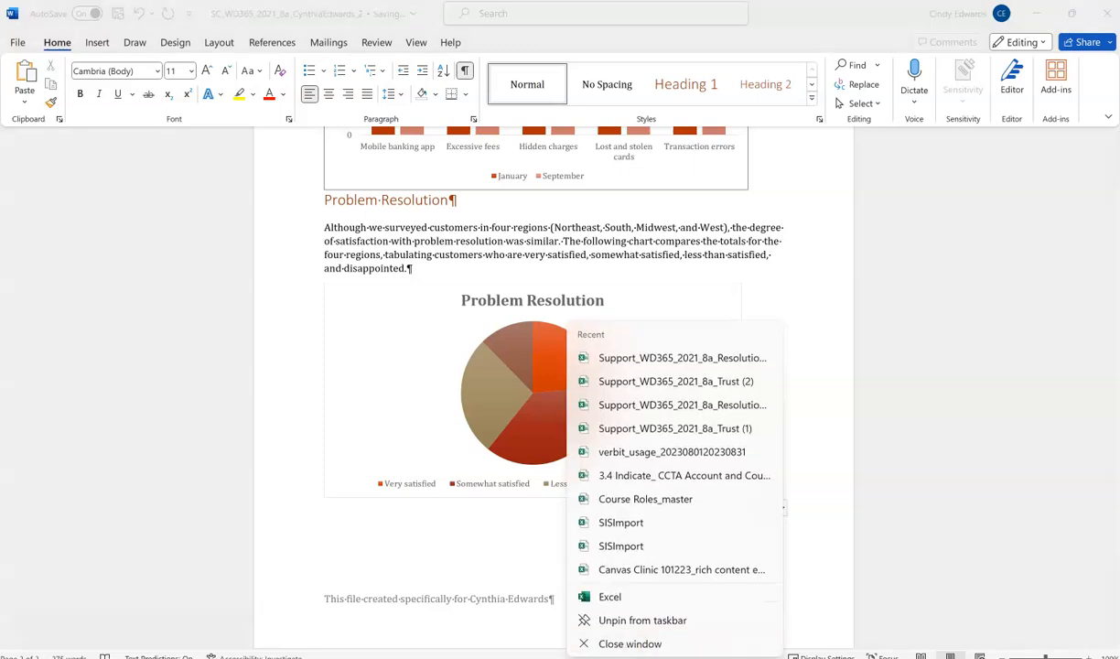
click(661, 645)
Change the pasted Problem Resolution pie chart's type to Doughnut.
click(622, 407)
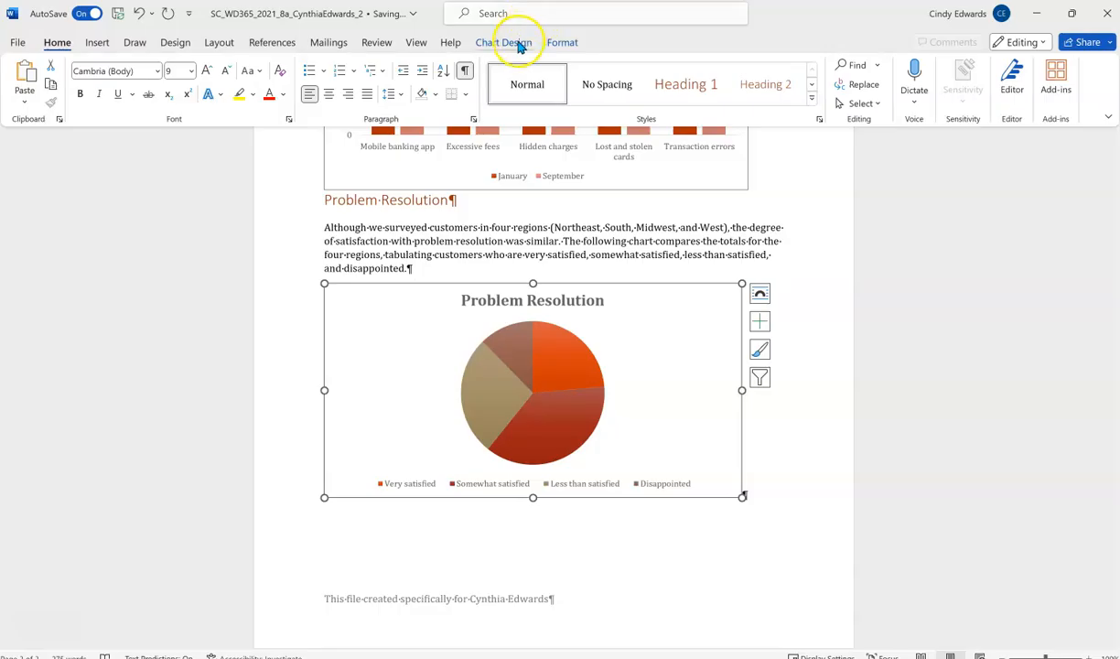
click(515, 44)
click(874, 93)
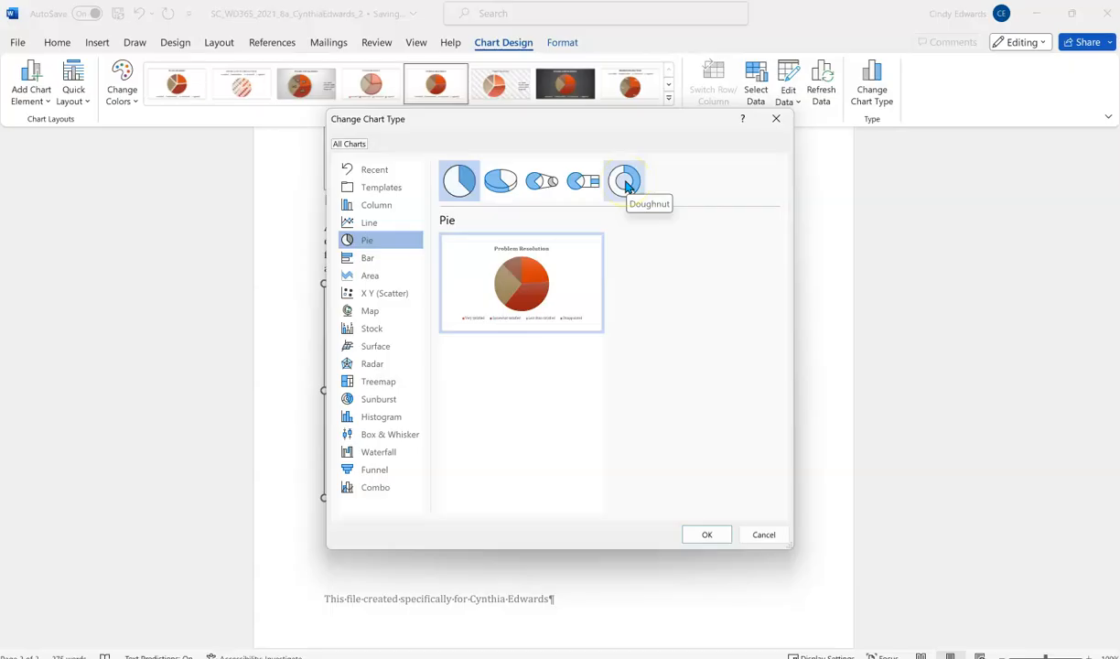
click(626, 182)
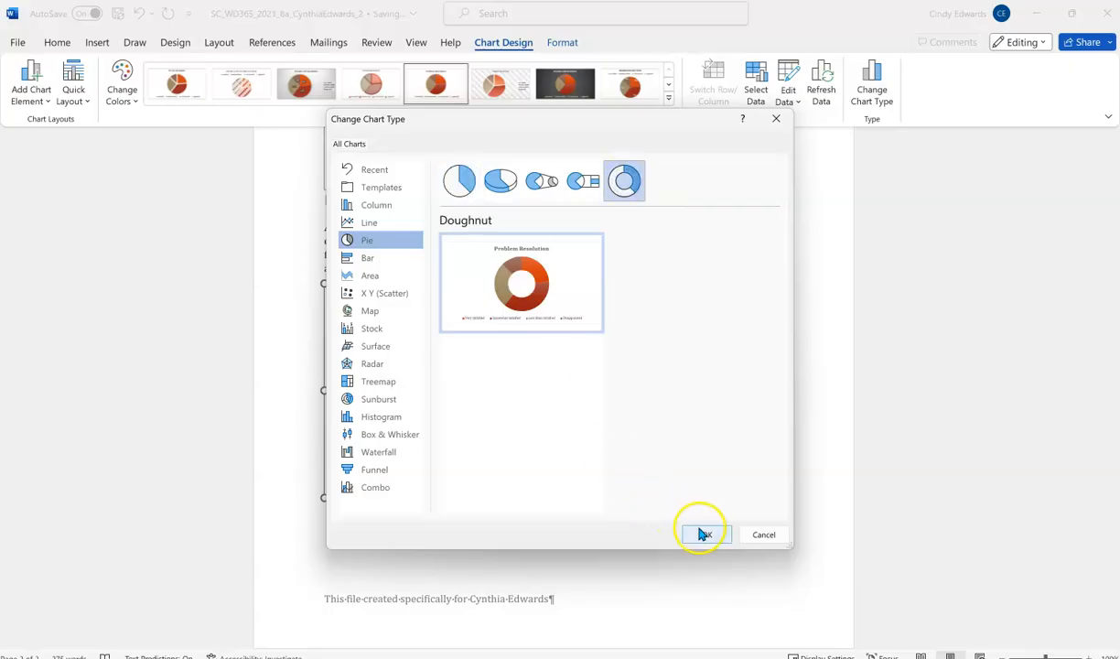